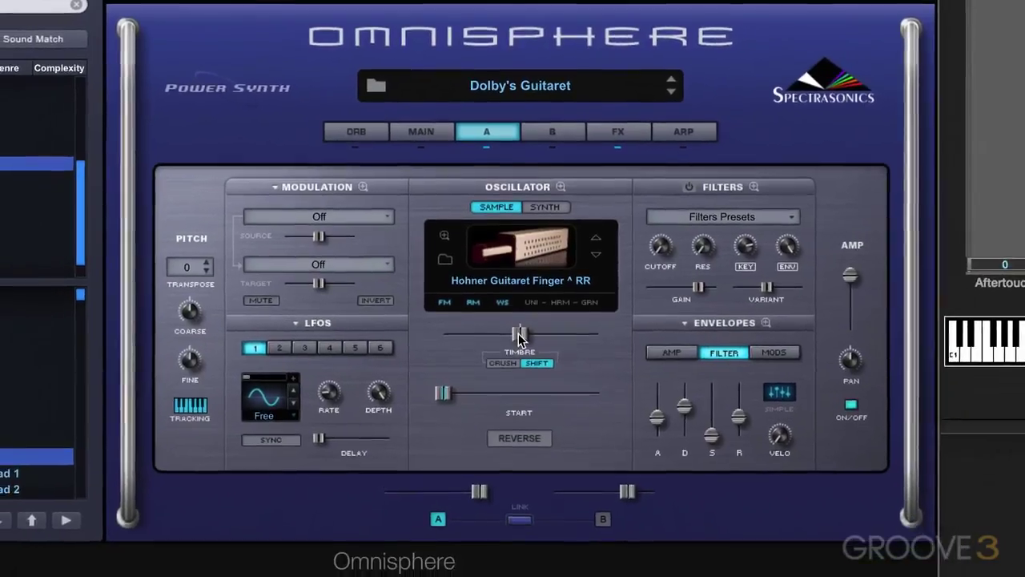
Look at the Timbre parameter's modulation options without choosing one, then flip to layer B and back to A
{"action": "right_click", "coordinate": [518, 333]}
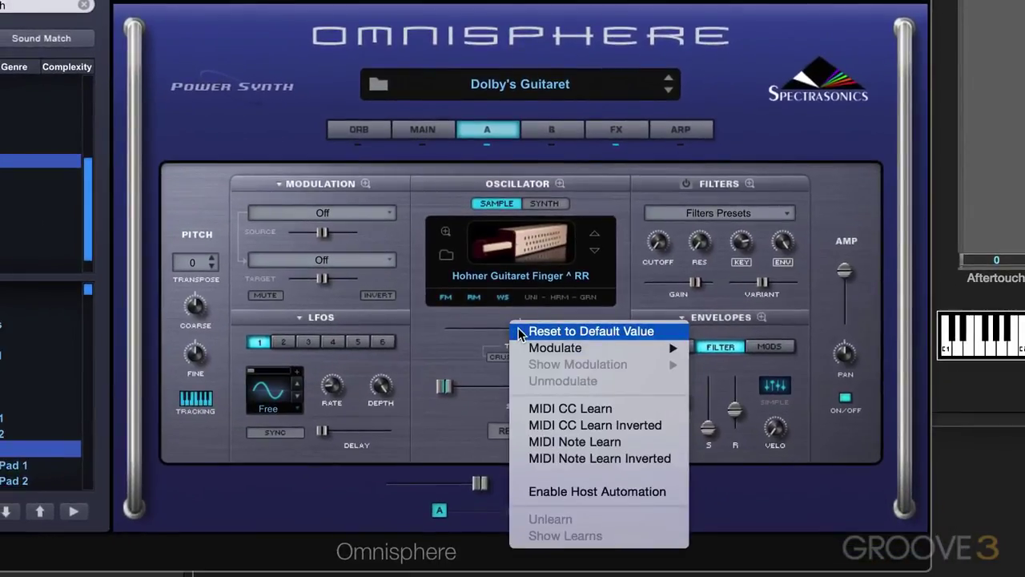
{"action": "mouse_move", "coordinate": [535, 349]}
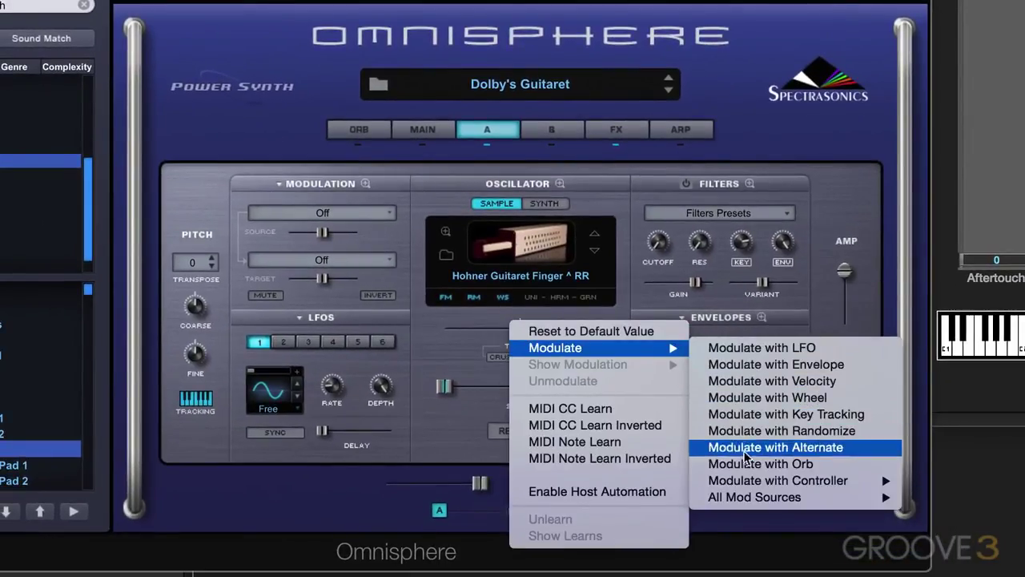
{"action": "left_click", "coordinate": [465, 330]}
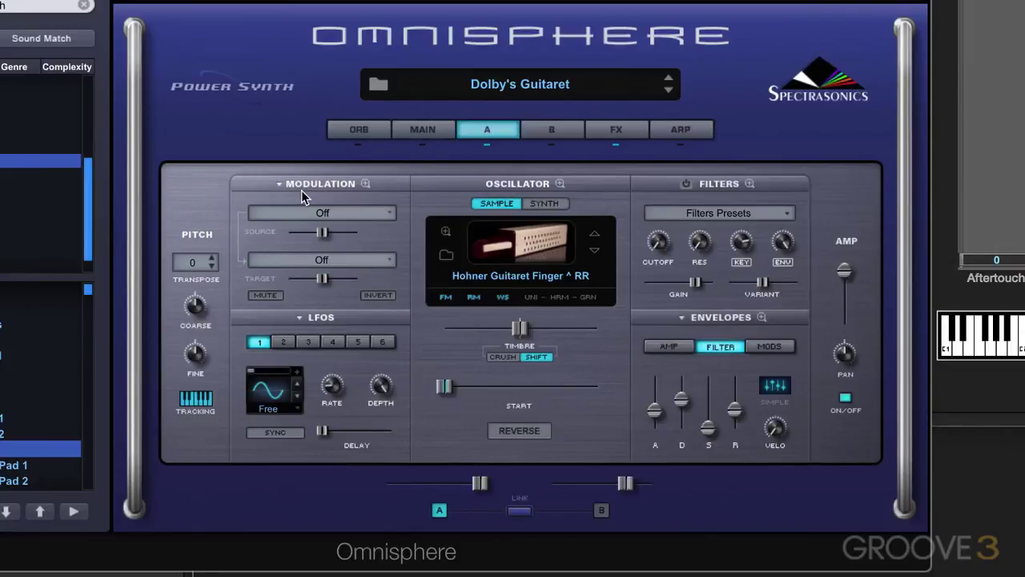
{"action": "left_click", "coordinate": [553, 130]}
{"action": "left_click", "coordinate": [491, 130]}
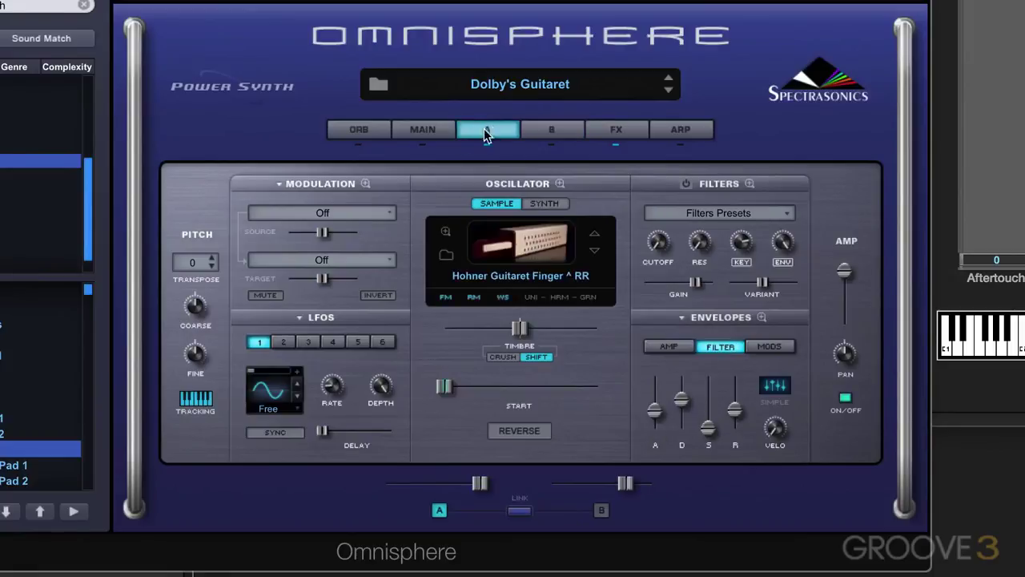
Add a new empty modulation routing to Layer A
{"action": "left_click", "coordinate": [283, 183]}
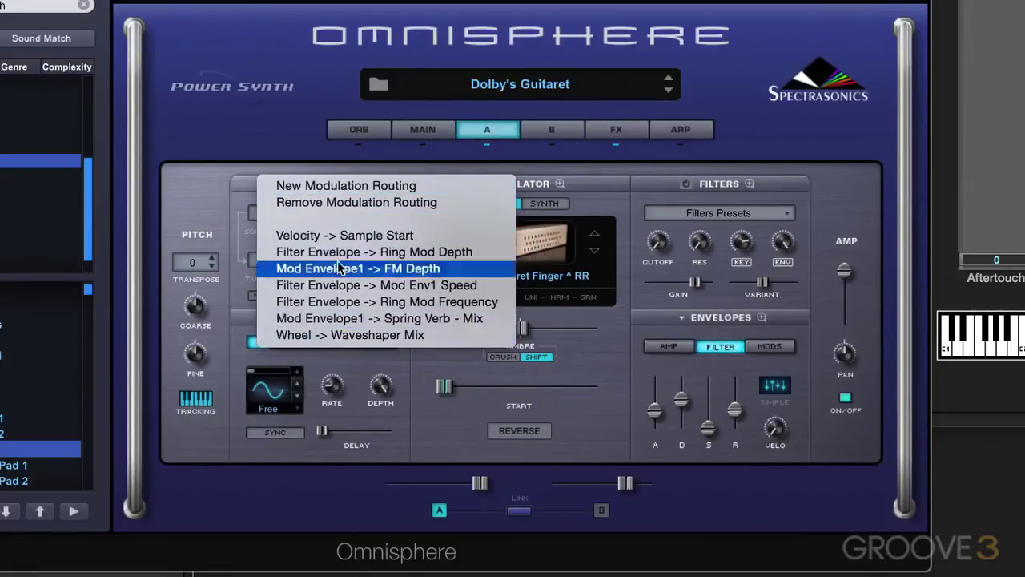
{"action": "left_click", "coordinate": [336, 191]}
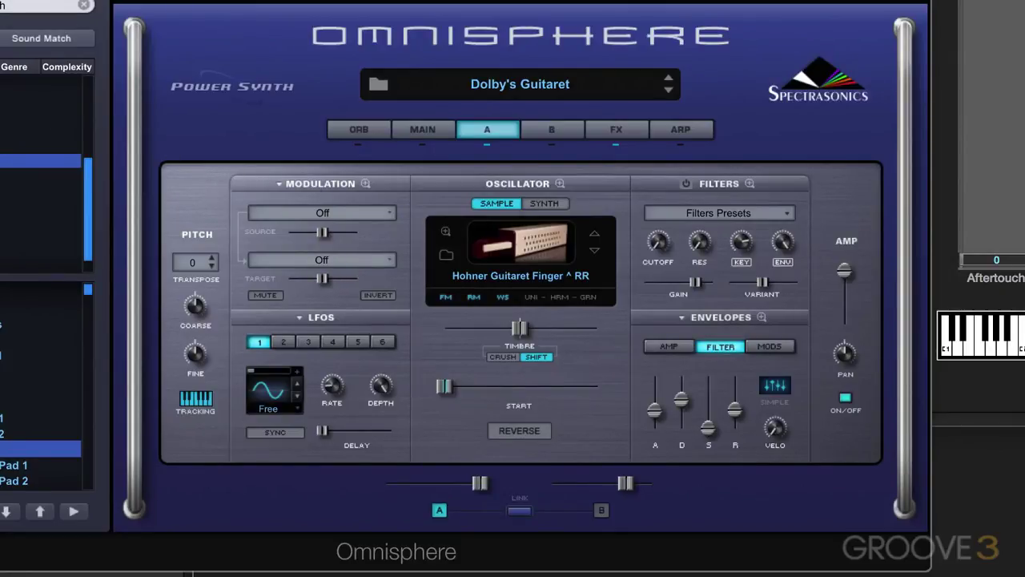
{"action": "left_click", "coordinate": [336, 184]}
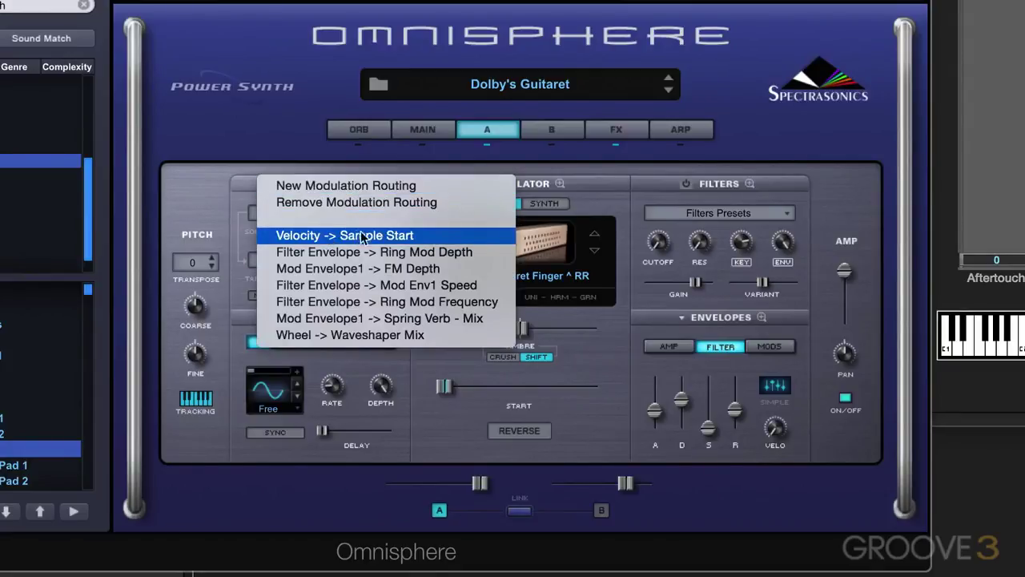
{"action": "left_click", "coordinate": [597, 353]}
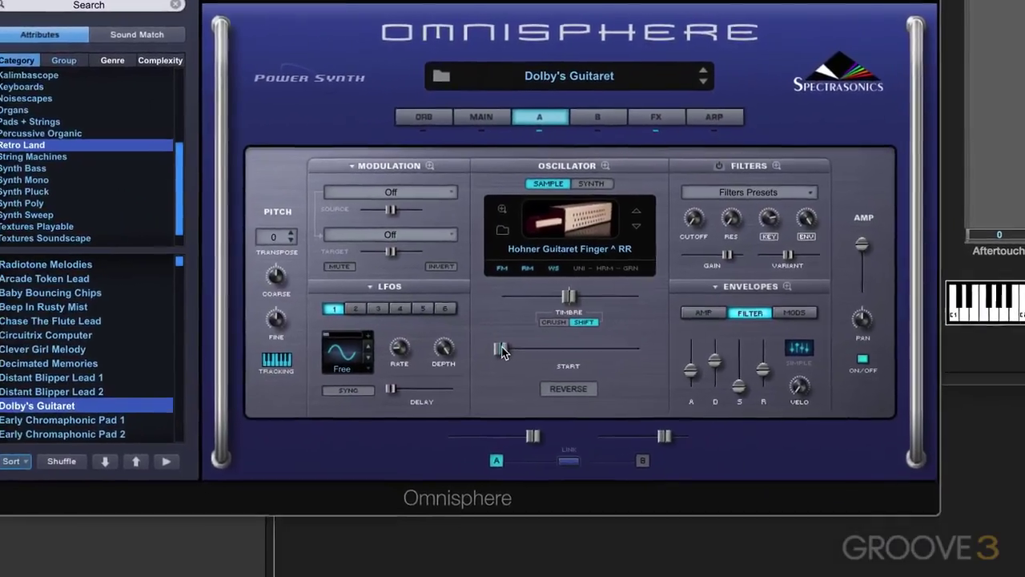
Show the Velocity modulation routed to the sample Start parameter
{"action": "right_click", "coordinate": [501, 351]}
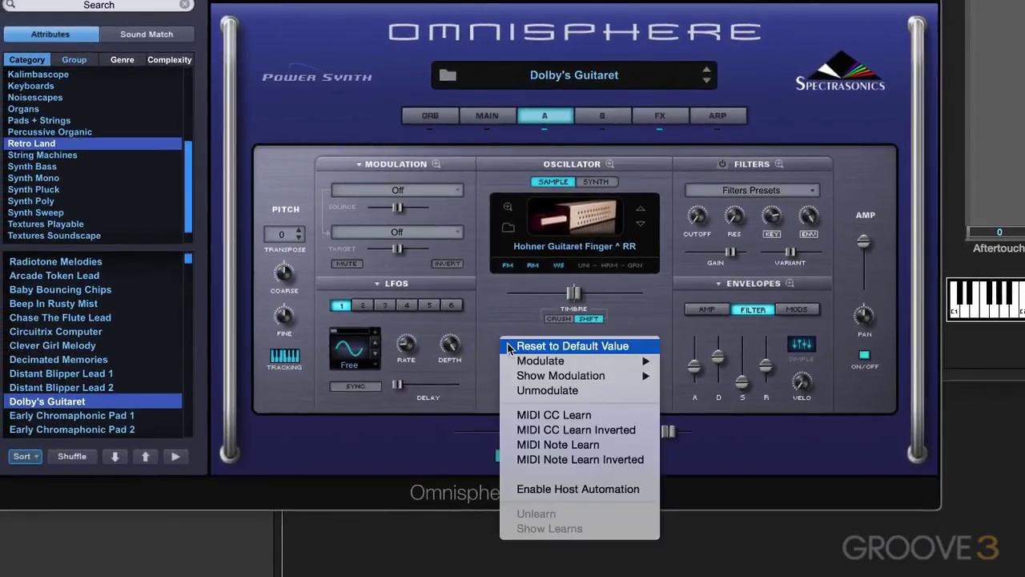
{"action": "mouse_move", "coordinate": [531, 381]}
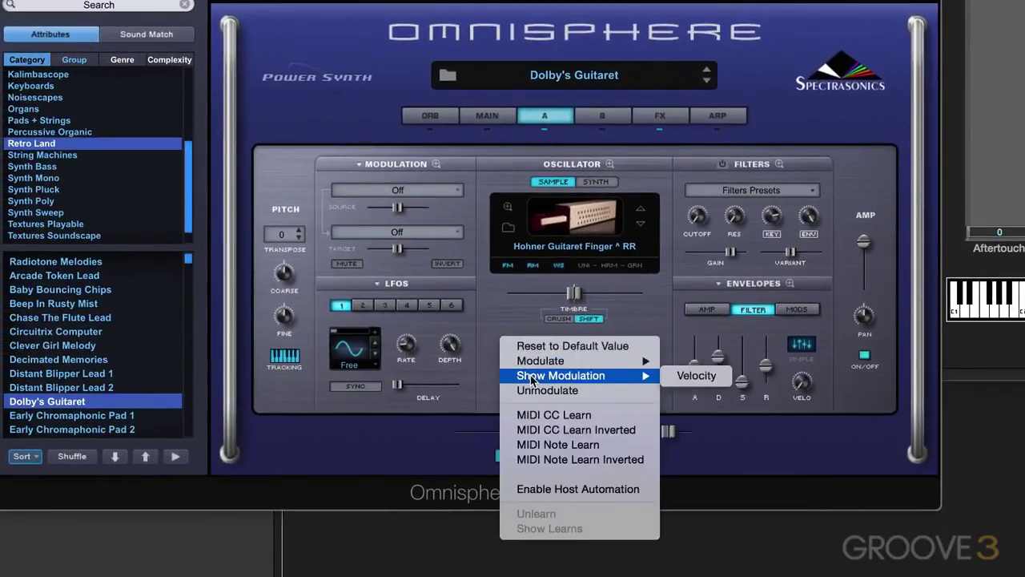
{"action": "left_click", "coordinate": [690, 375]}
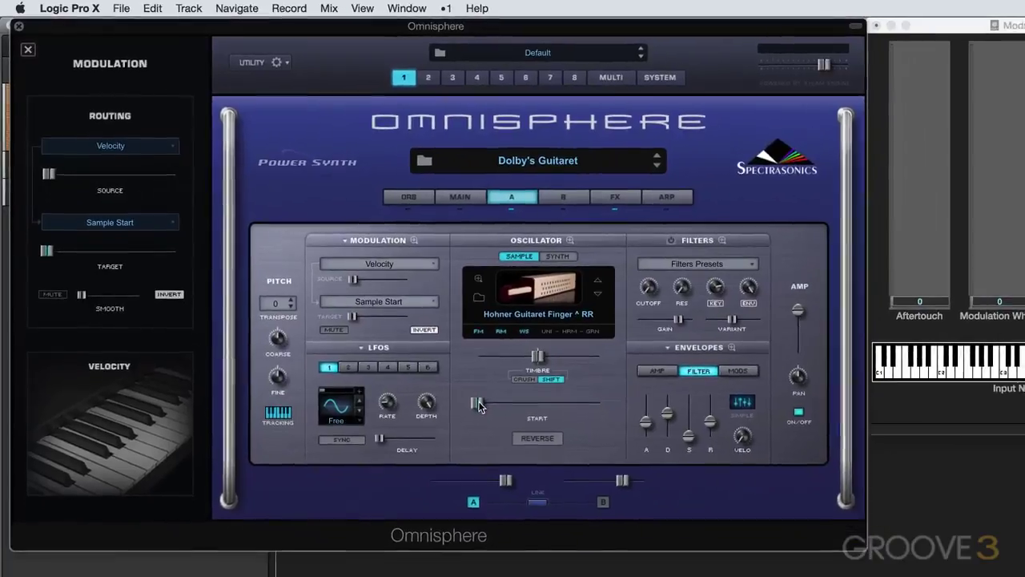
Leave the Start options closed and keep Velocity → Sample Start as the displayed routing
{"action": "right_click", "coordinate": [500, 422]}
{"action": "left_click", "coordinate": [451, 315]}
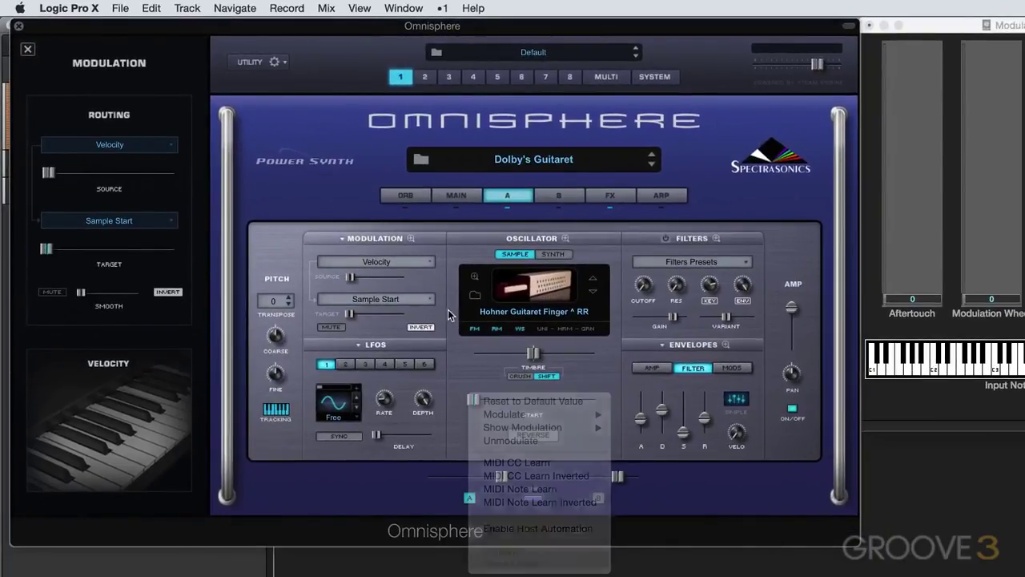
{"action": "left_click", "coordinate": [343, 238]}
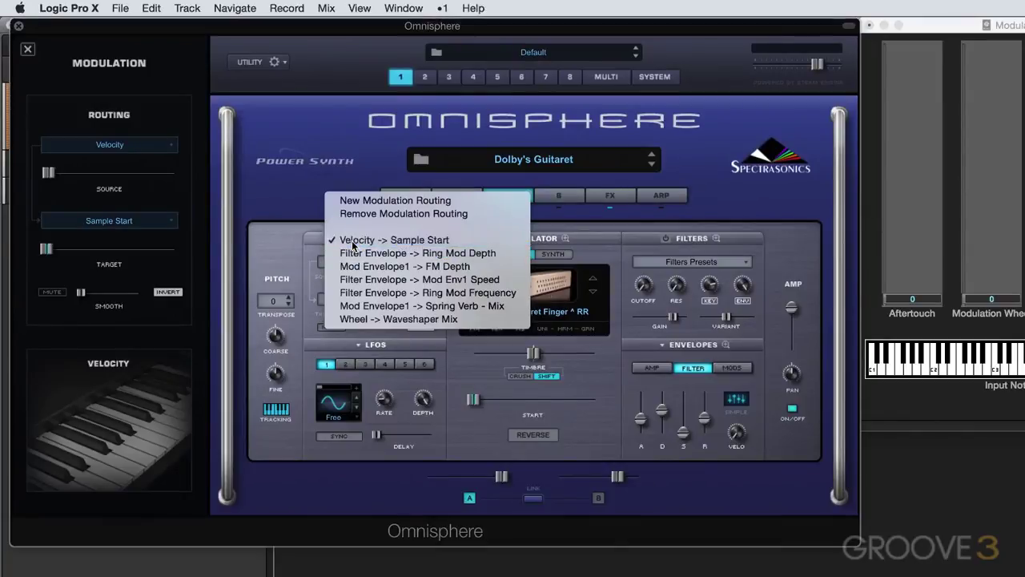
{"action": "left_click", "coordinate": [351, 240]}
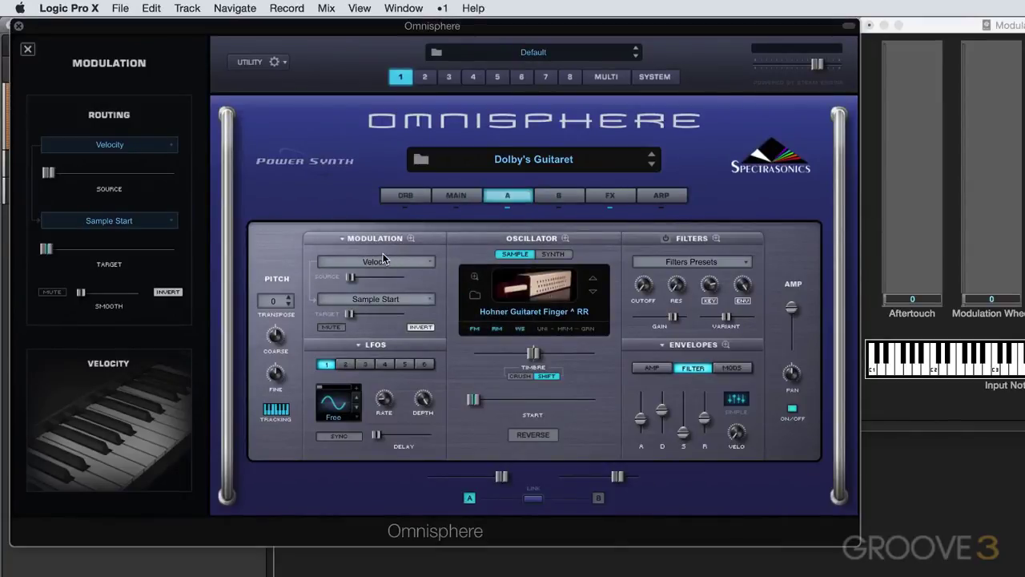
Display the Mod Envelope1 → FM Depth routing and open its source list
{"action": "left_click", "coordinate": [340, 237]}
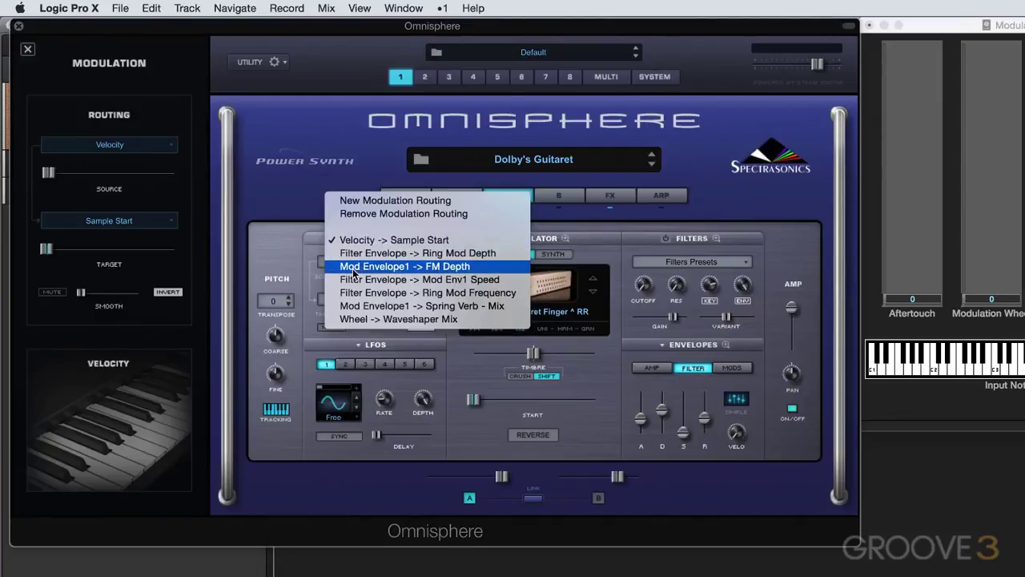
{"action": "left_click", "coordinate": [353, 268]}
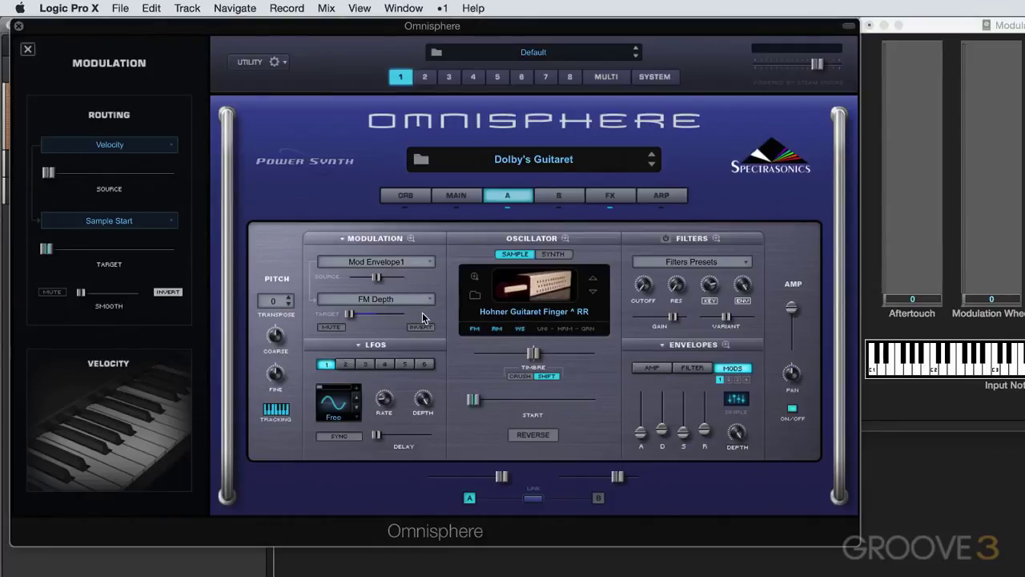
{"action": "left_click", "coordinate": [364, 262]}
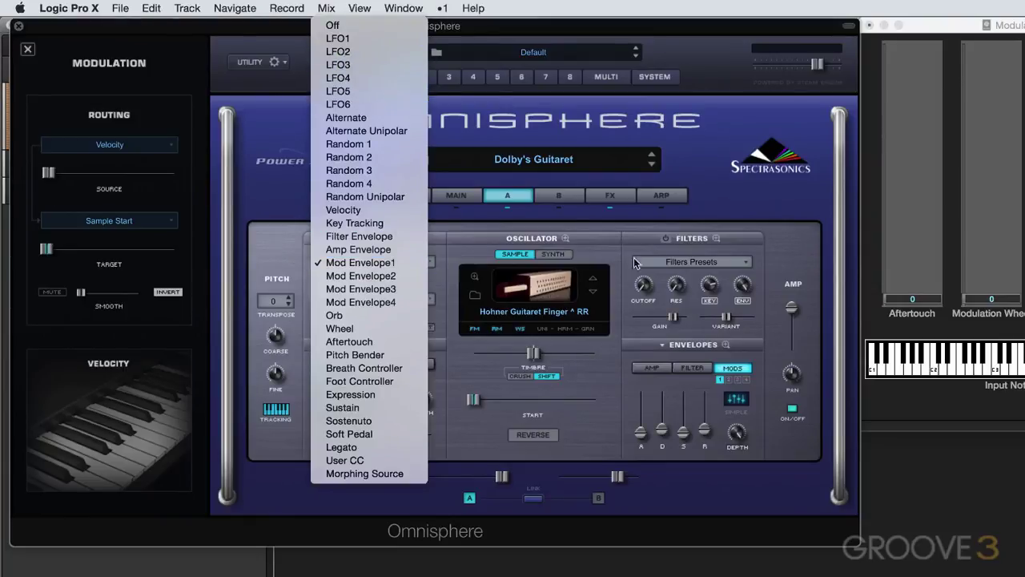
{"action": "left_click", "coordinate": [629, 325]}
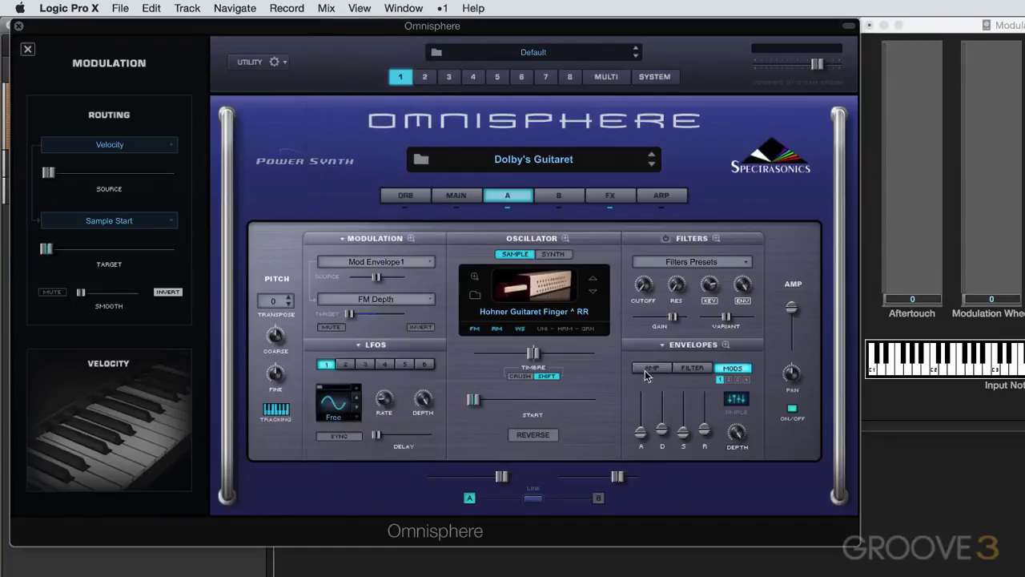
{"action": "right_click", "coordinate": [535, 355]}
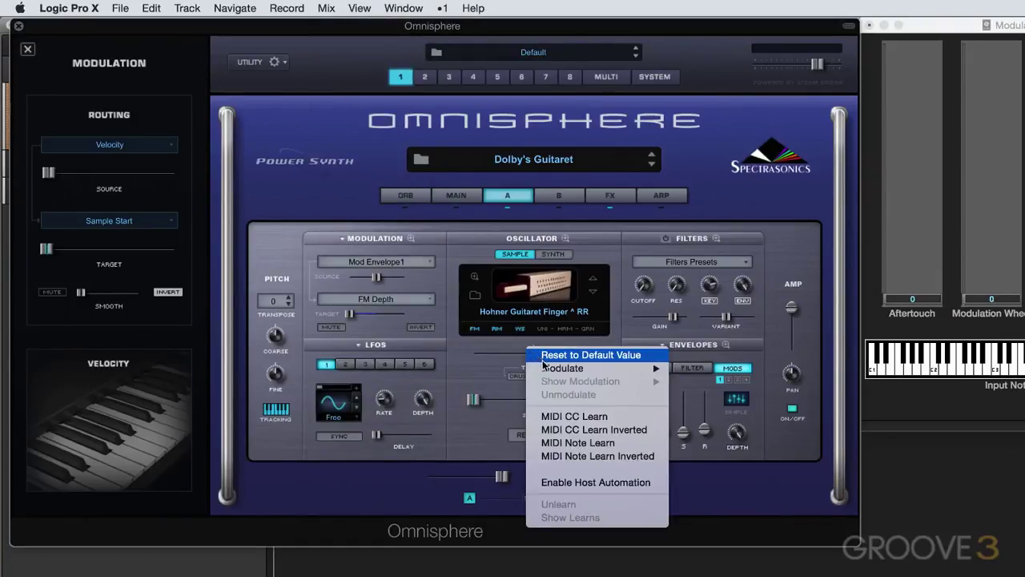
{"action": "mouse_move", "coordinate": [548, 369]}
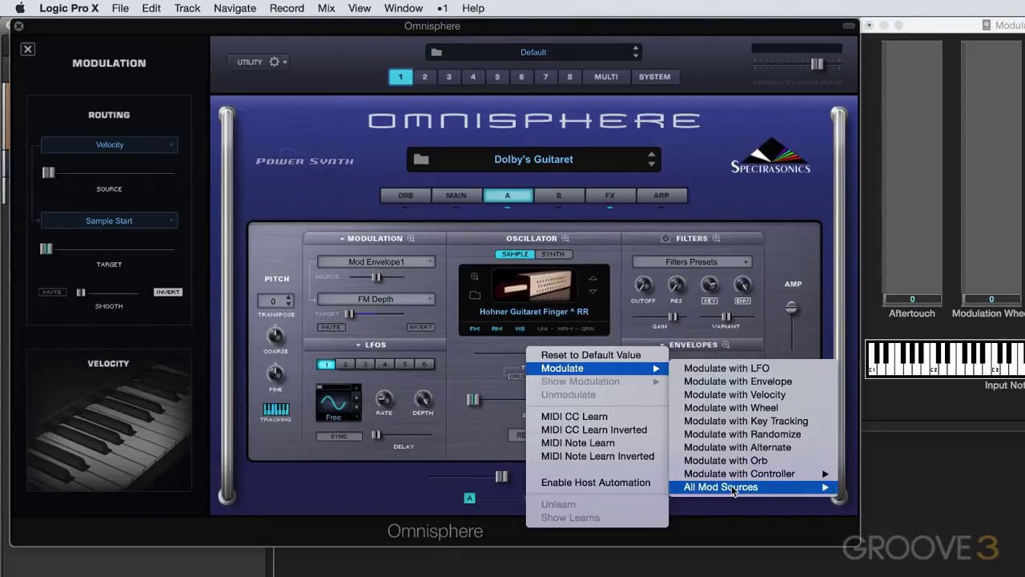
{"action": "mouse_move", "coordinate": [734, 490]}
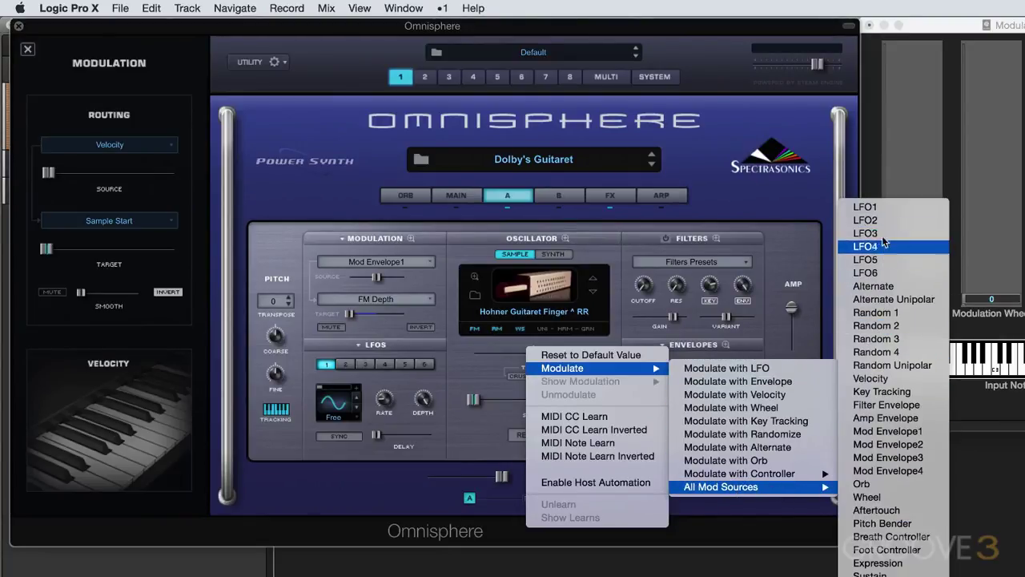
{"action": "left_click", "coordinate": [491, 360]}
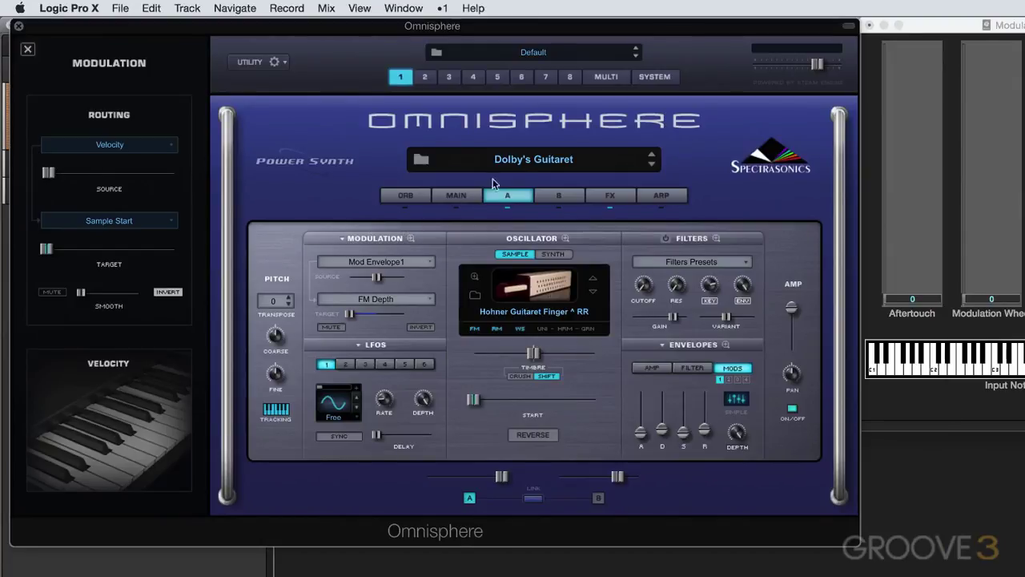
Leave the routing list unchanged and show the Patch Browser instead of the Modulation panel
{"action": "left_click", "coordinate": [342, 239]}
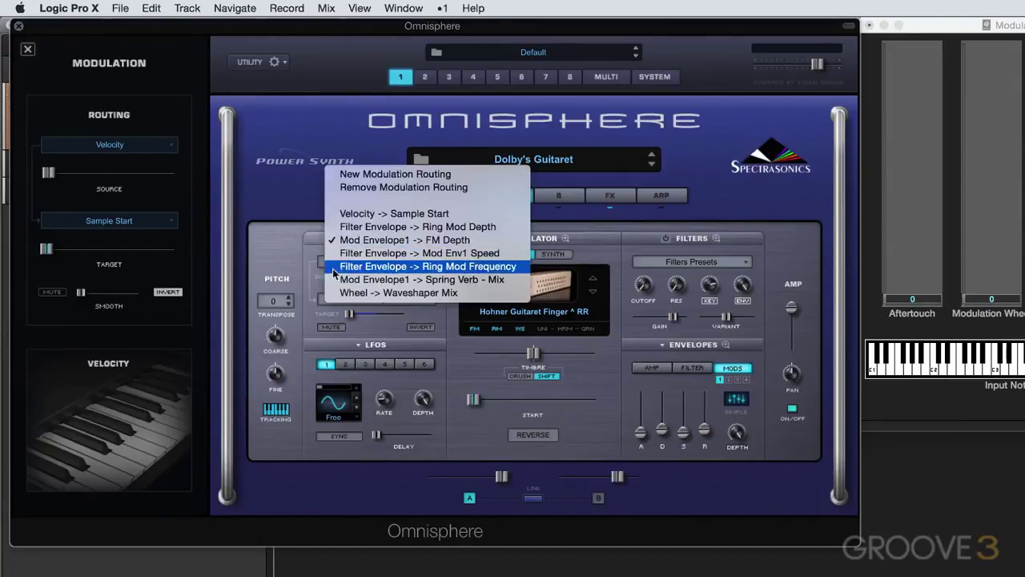
{"action": "left_click", "coordinate": [305, 231]}
{"action": "left_click", "coordinate": [27, 49]}
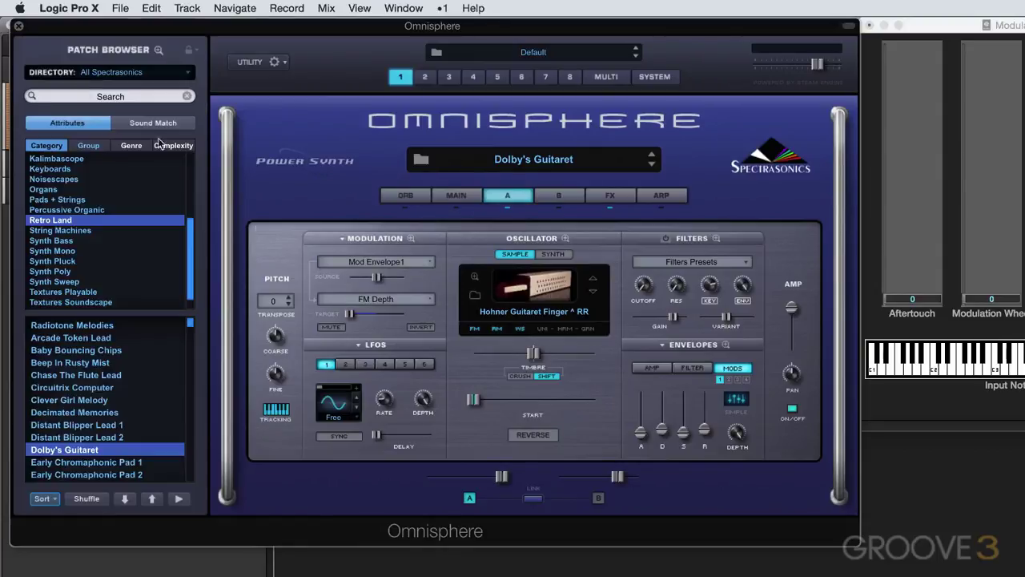
Glance at the full mod matrix overview, then bring up the patch utility menu
{"action": "left_click", "coordinate": [410, 238]}
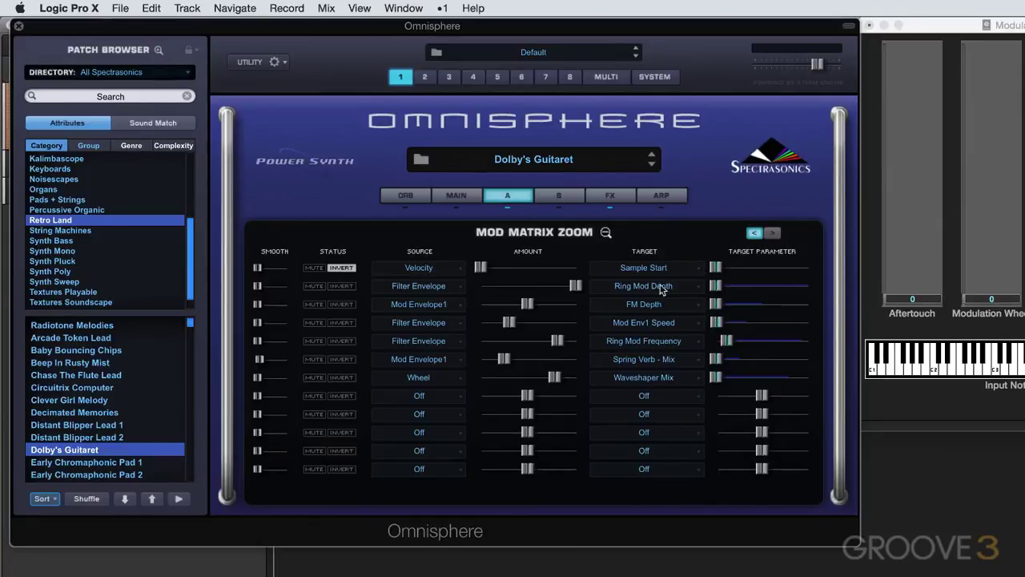
{"action": "left_click", "coordinate": [604, 232]}
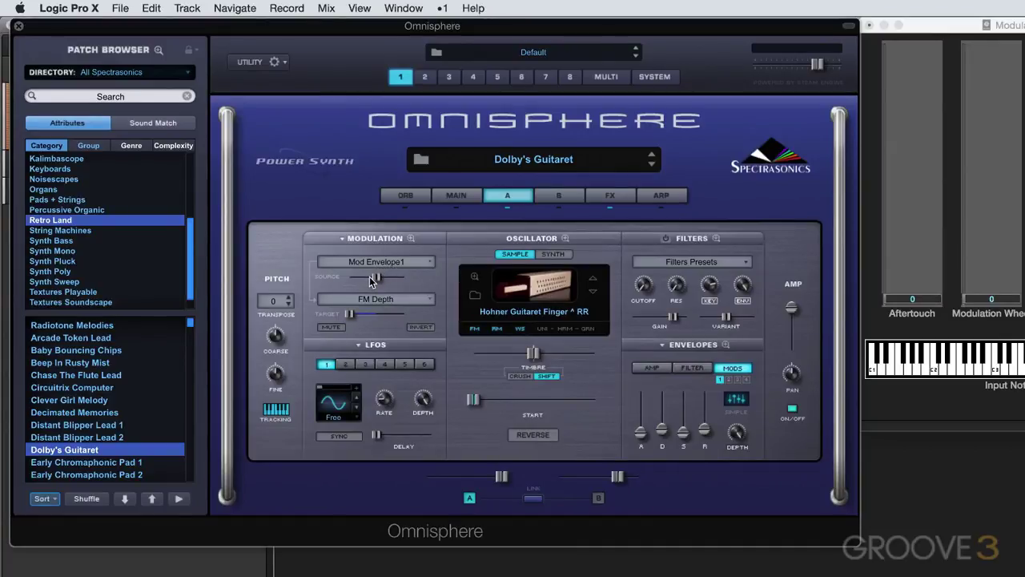
{"action": "left_click", "coordinate": [276, 62]}
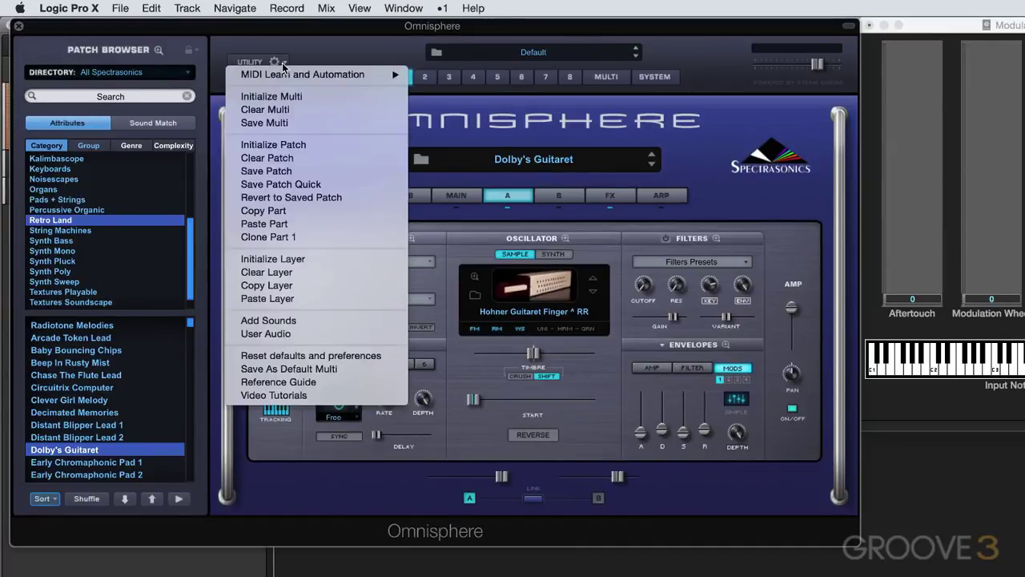
Initialize the patch to Default and view Layer A's mod matrix with every slot Off
{"action": "left_click", "coordinate": [277, 145]}
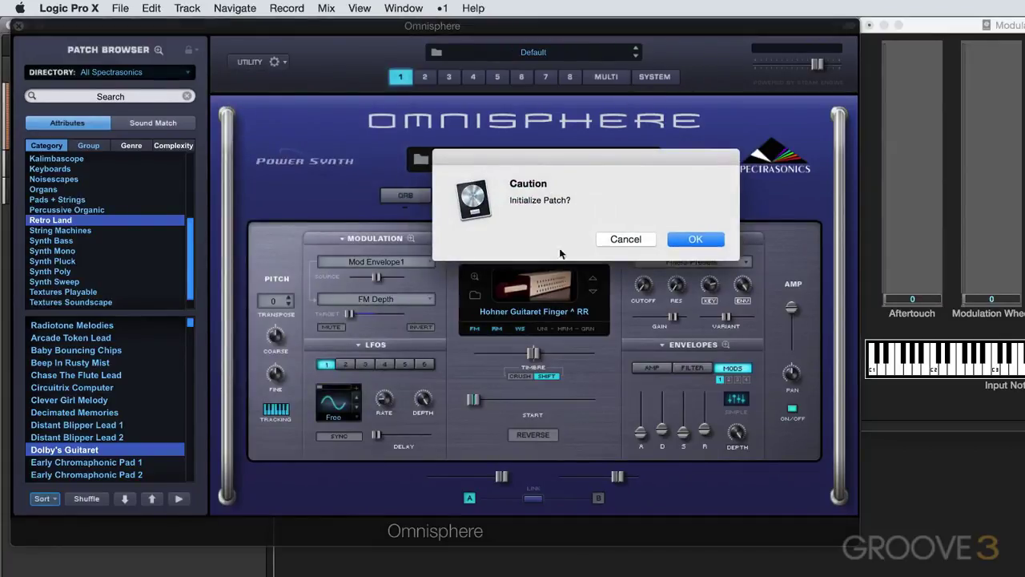
{"action": "left_click", "coordinate": [708, 241]}
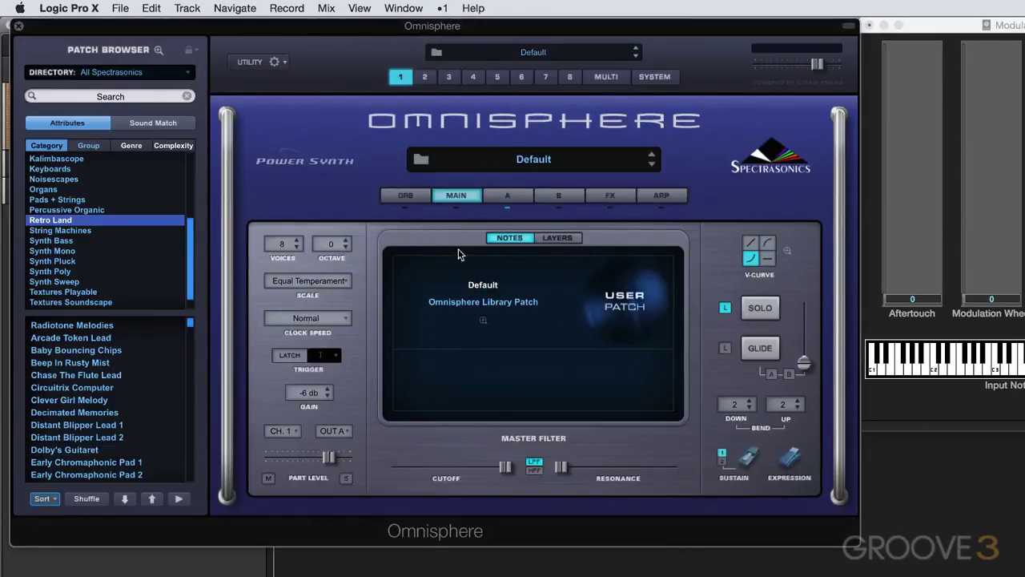
{"action": "left_click", "coordinate": [507, 195]}
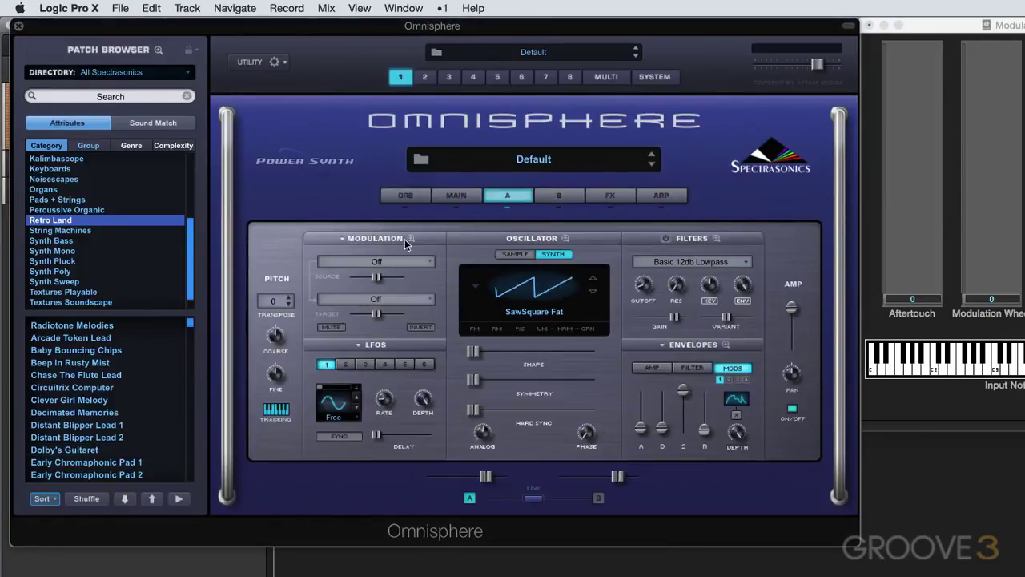
{"action": "left_click", "coordinate": [410, 239]}
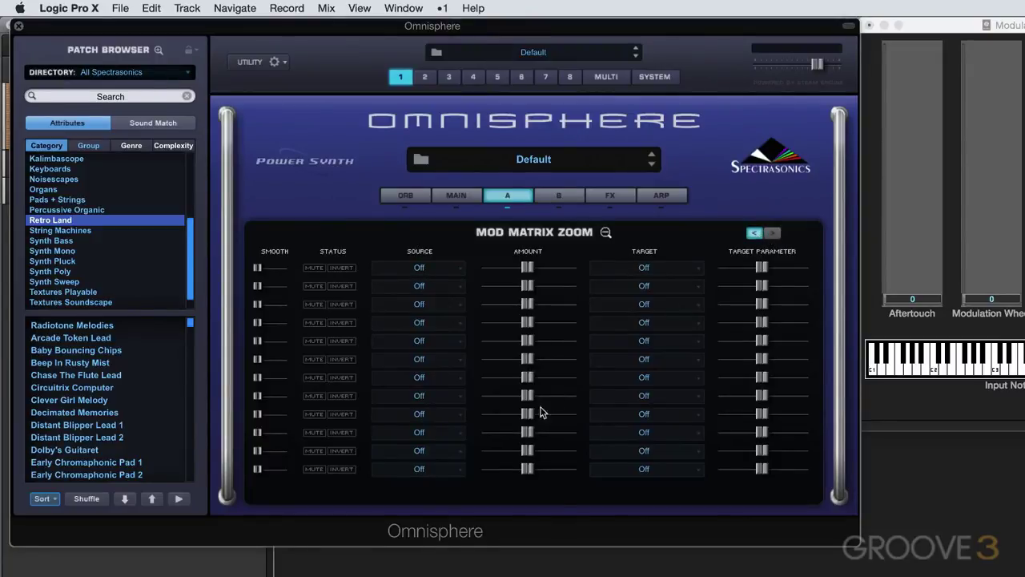
Close the mod matrix and create a new Layer A routing with Aftertouch as its source
{"action": "left_click", "coordinate": [774, 233]}
{"action": "left_click", "coordinate": [755, 233]}
{"action": "left_click", "coordinate": [606, 233]}
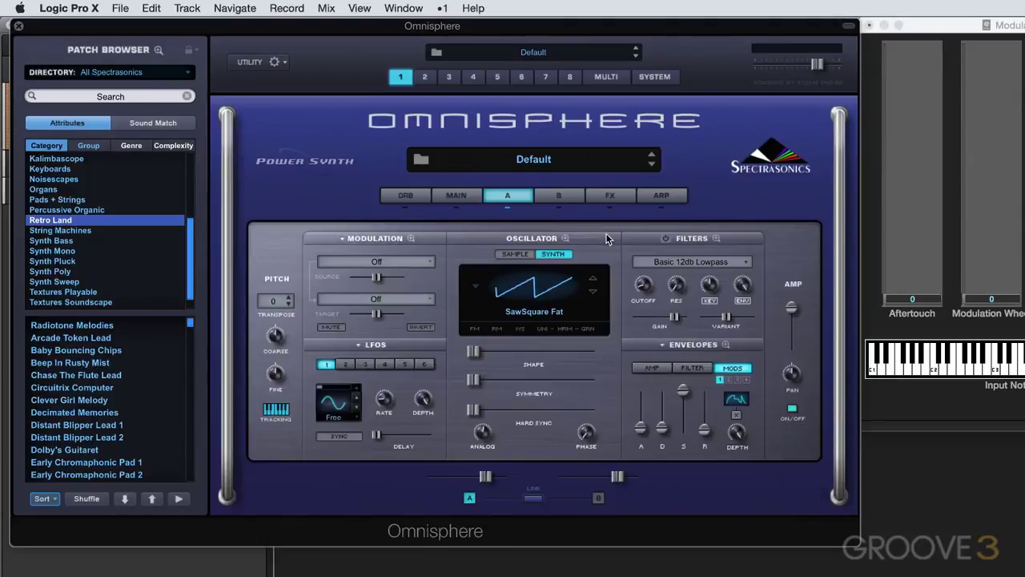
{"action": "left_click", "coordinate": [342, 239]}
{"action": "left_click", "coordinate": [372, 233]}
{"action": "left_click", "coordinate": [373, 262]}
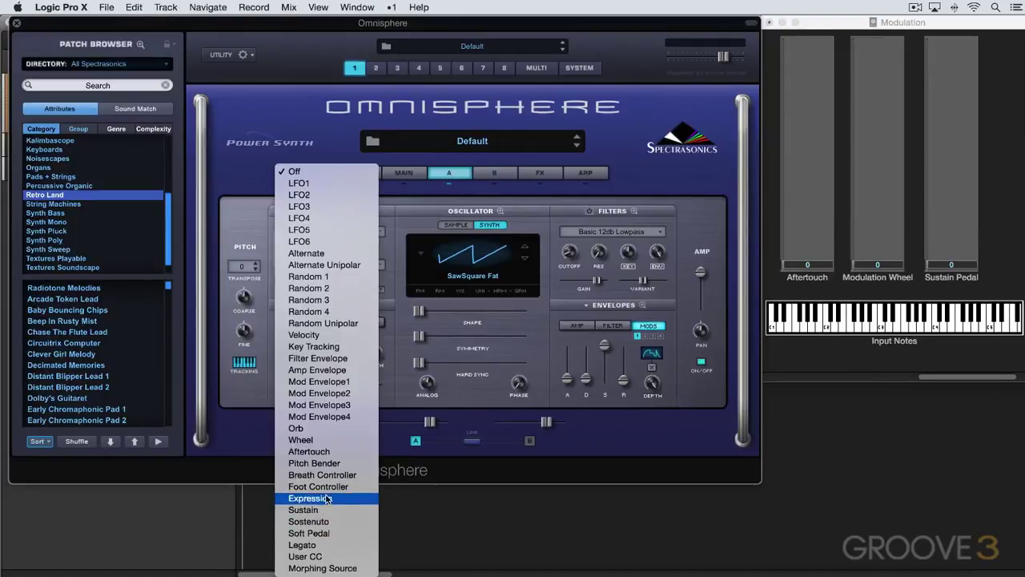
{"action": "left_click", "coordinate": [326, 453]}
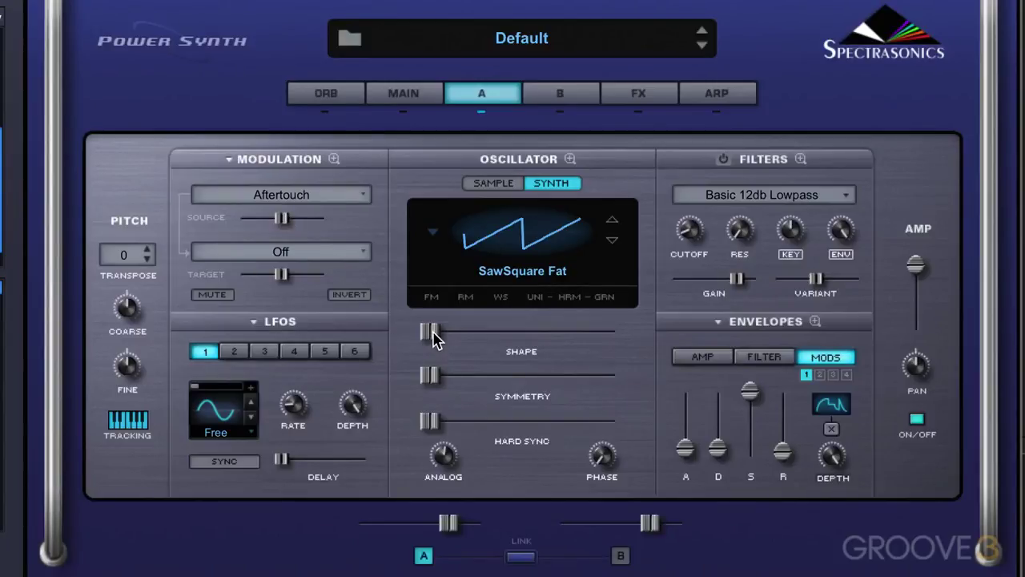
Audition the oscillator Shape, leave Hard Sync at 0.194, and return Shape to minimum
{"action": "mouse_move", "coordinate": [438, 337]}
{"action": "left_mouse_down"}
{"action": "mouse_move", "coordinate": [591, 336]}
{"action": "mouse_move", "coordinate": [445, 354]}
{"action": "left_mouse_up"}
{"action": "left_click_drag", "start_coordinate": [430, 421], "coordinate": [472, 426]}
{"action": "left_click_drag", "start_coordinate": [434, 333], "coordinate": [404, 338]}
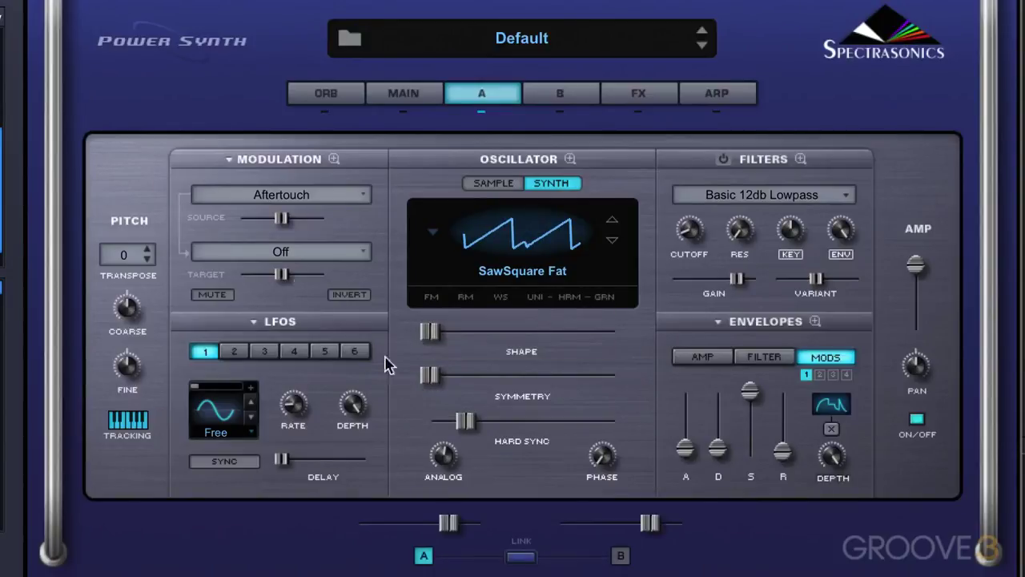
Set the Aftertouch routing's target to Oscillator > Synth Hard Sync
{"action": "left_click", "coordinate": [273, 255]}
{"action": "mouse_move", "coordinate": [264, 273]}
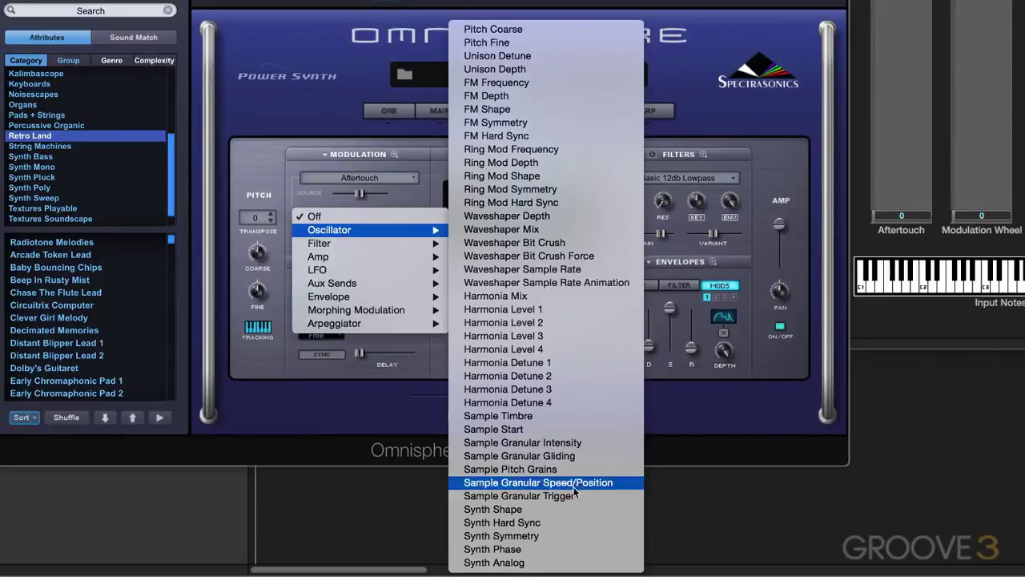
{"action": "left_click", "coordinate": [555, 521]}
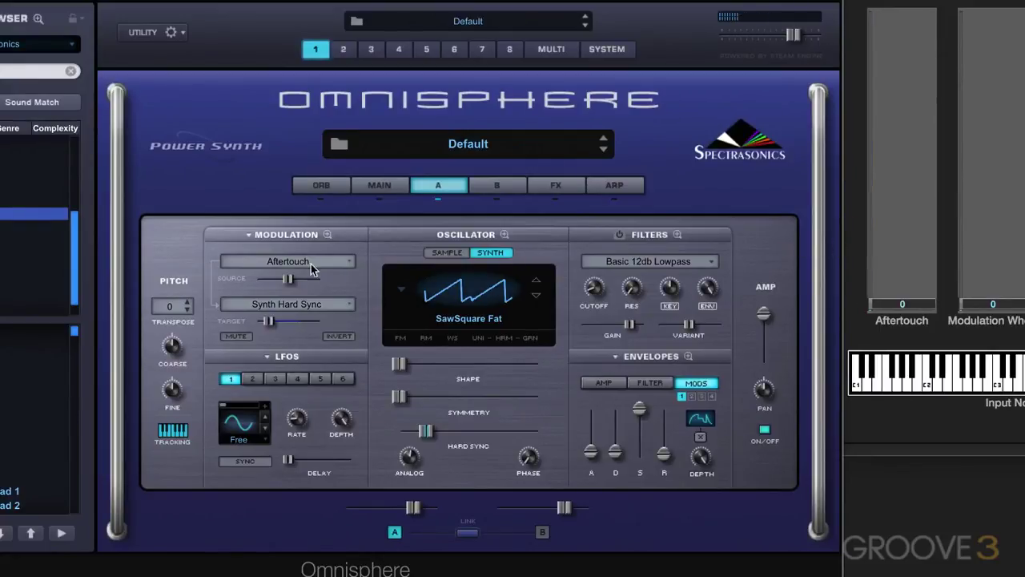
Set the Aftertouch source amount near 0.413 and raise Hard Sync to 0.273
{"action": "mouse_move", "coordinate": [285, 279]}
{"action": "left_mouse_down"}
{"action": "mouse_move", "coordinate": [263, 296]}
{"action": "mouse_move", "coordinate": [286, 283]}
{"action": "left_mouse_up"}
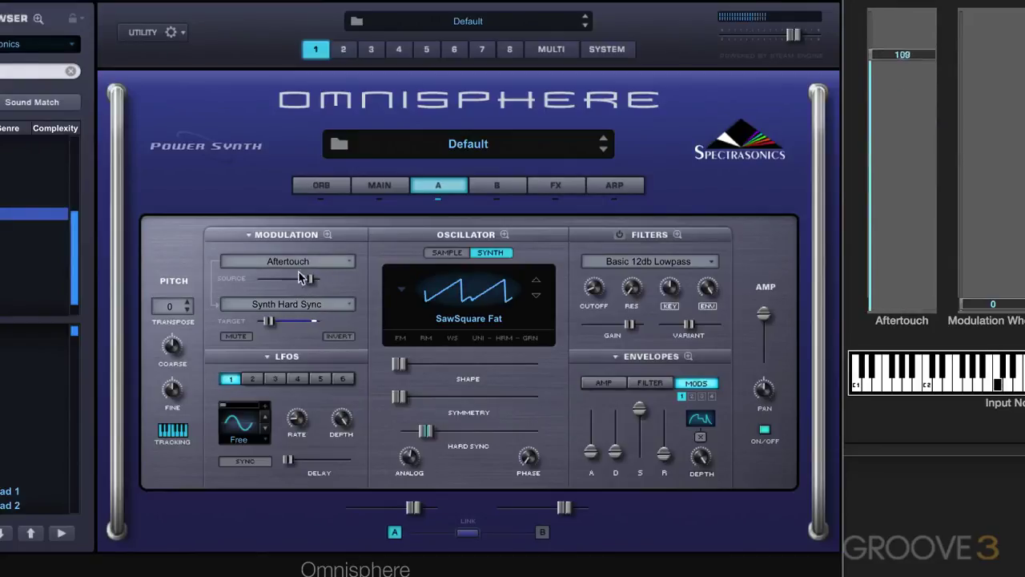
{"action": "left_click_drag", "start_coordinate": [304, 292], "coordinate": [285, 292]}
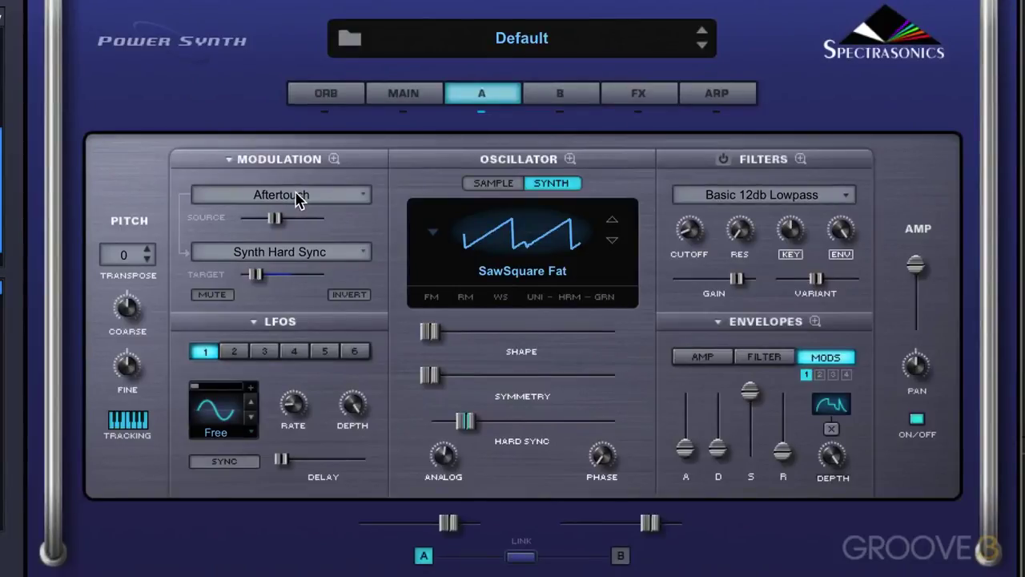
{"action": "left_click", "coordinate": [308, 260]}
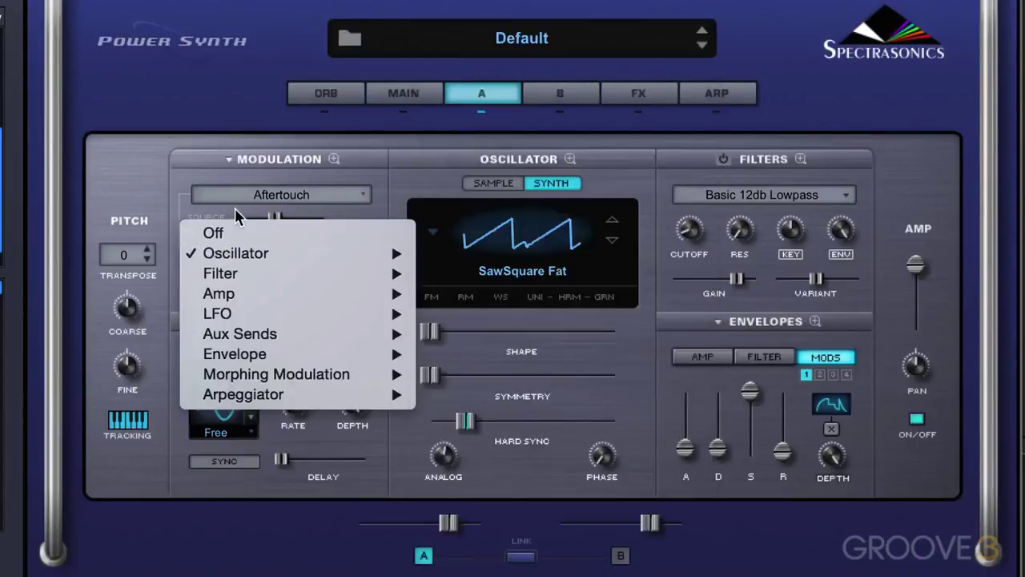
{"action": "left_click", "coordinate": [235, 216]}
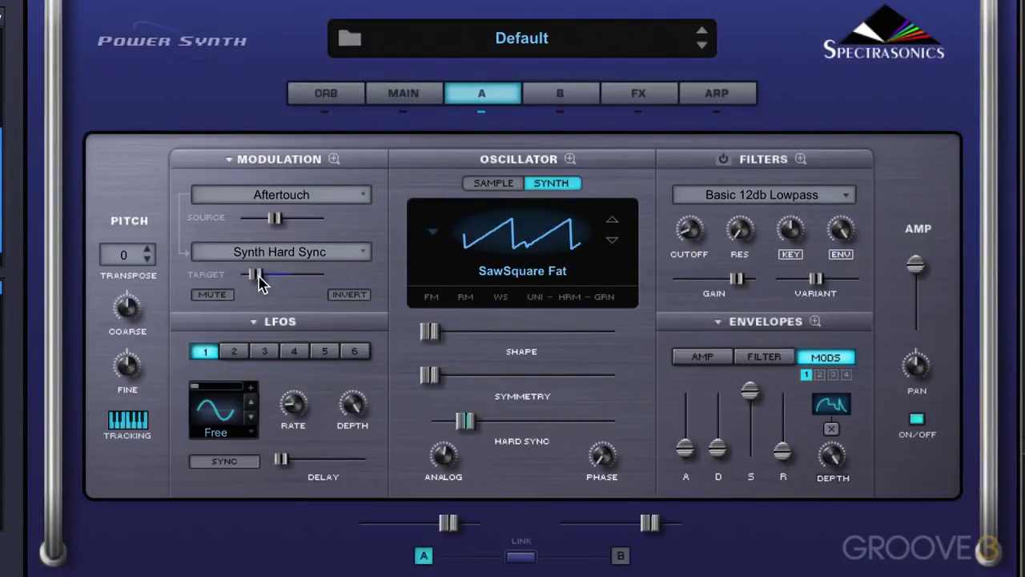
{"action": "left_click_drag", "start_coordinate": [470, 426], "coordinate": [483, 429]}
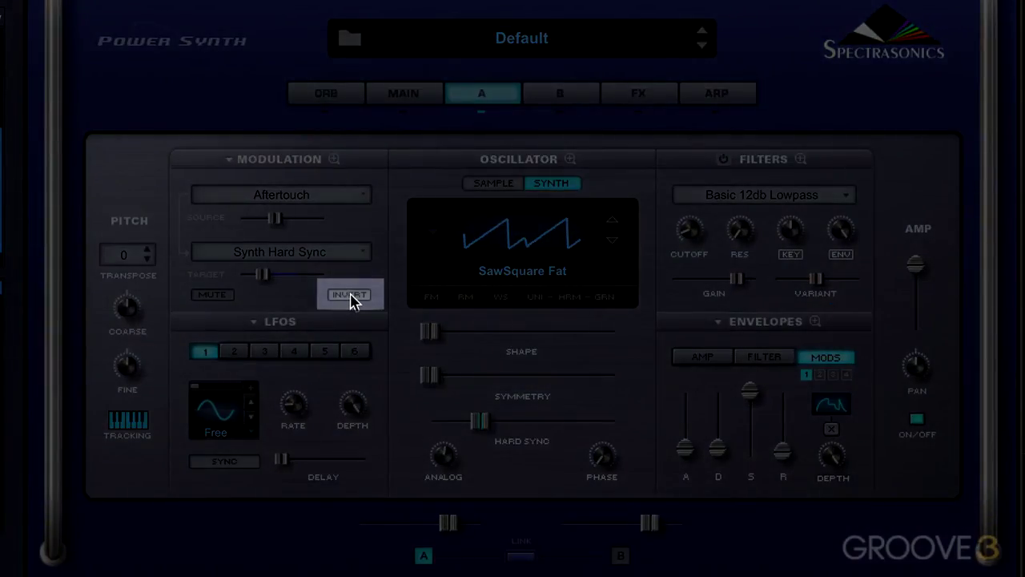
Invert the Hard Sync modulation, set its target depth to 0.387, then turn inversion off
{"action": "left_click", "coordinate": [350, 296]}
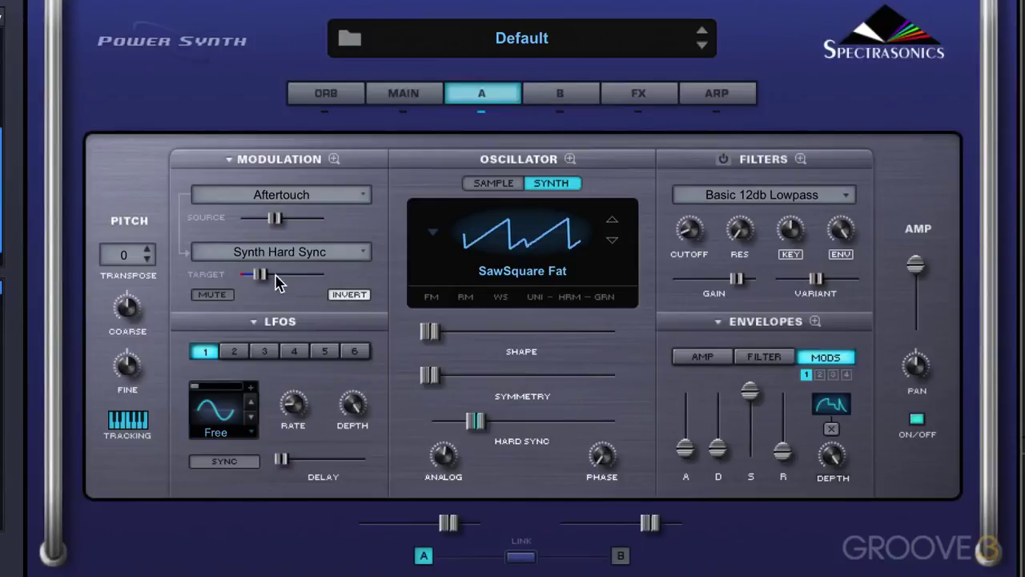
{"action": "left_click_drag", "start_coordinate": [264, 275], "coordinate": [281, 279]}
{"action": "left_click", "coordinate": [347, 294]}
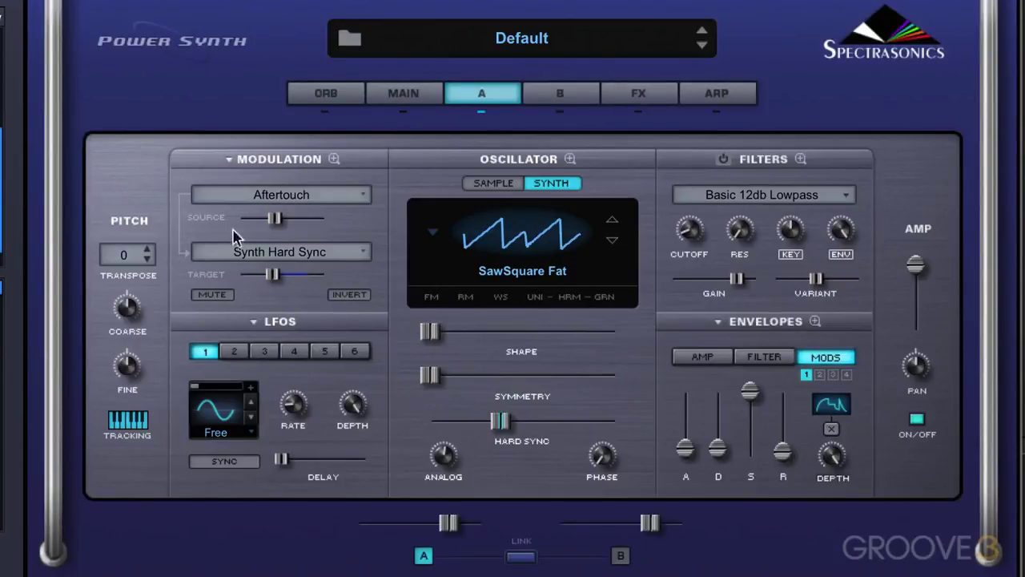
Show the Aftertouch routing on Hard Sync, then lower Cutoff to 0.383 kHz and add slight resonance
{"action": "right_click", "coordinate": [500, 422]}
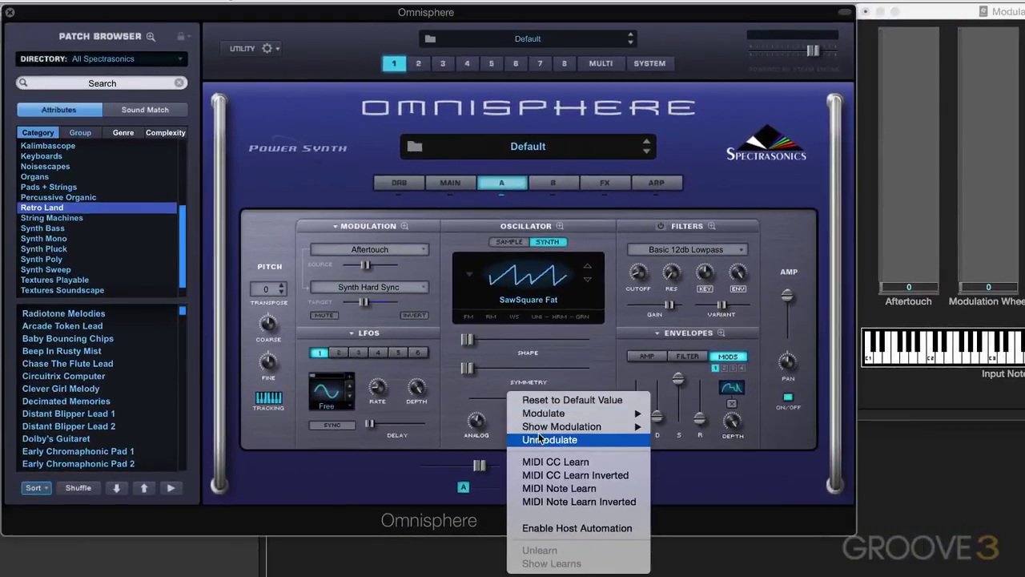
{"action": "mouse_move", "coordinate": [552, 470]}
{"action": "left_click", "coordinate": [690, 427]}
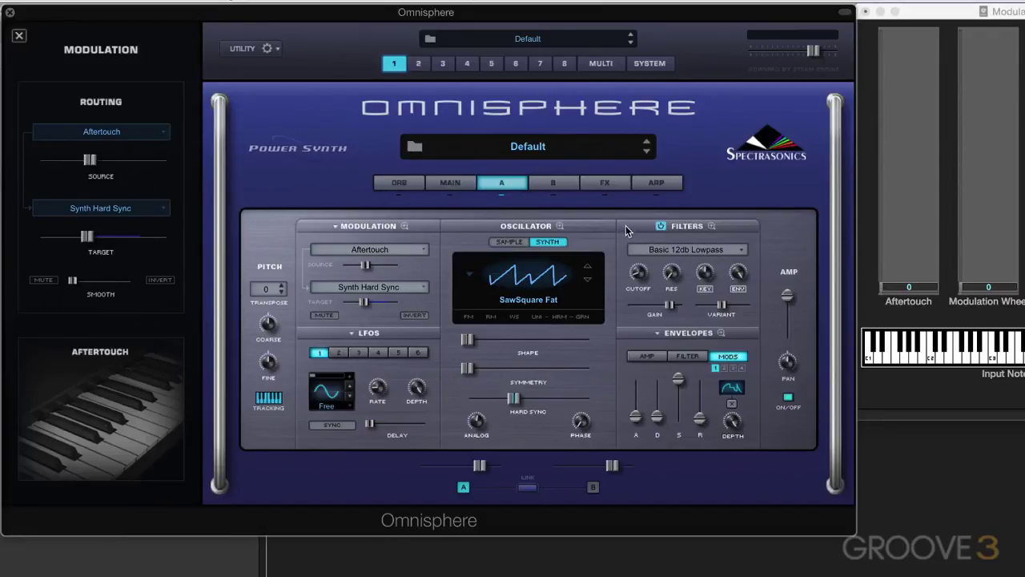
{"action": "left_click_drag", "start_coordinate": [638, 270], "coordinate": [628, 245]}
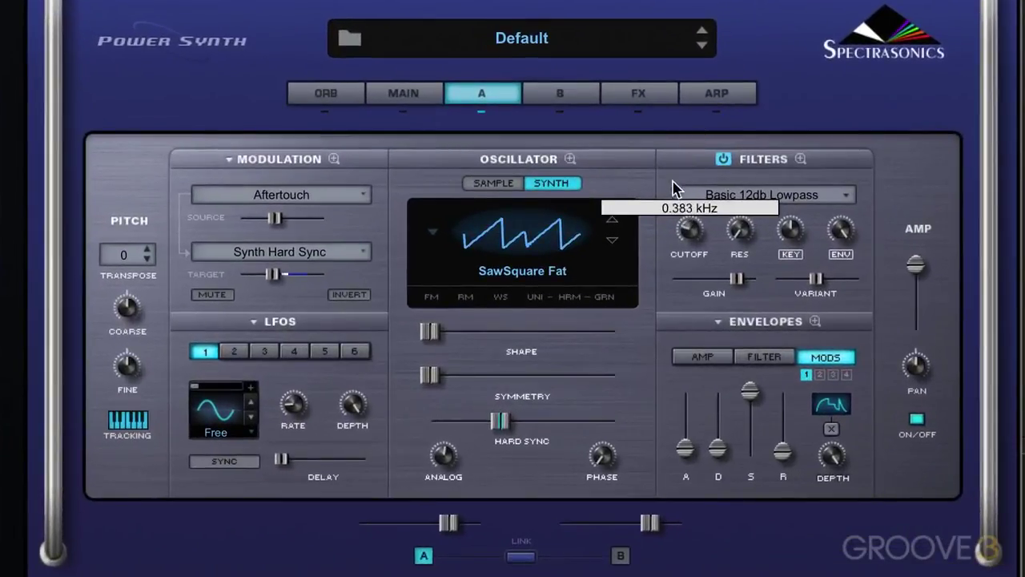
{"action": "left_click_drag", "start_coordinate": [749, 240], "coordinate": [673, 232]}
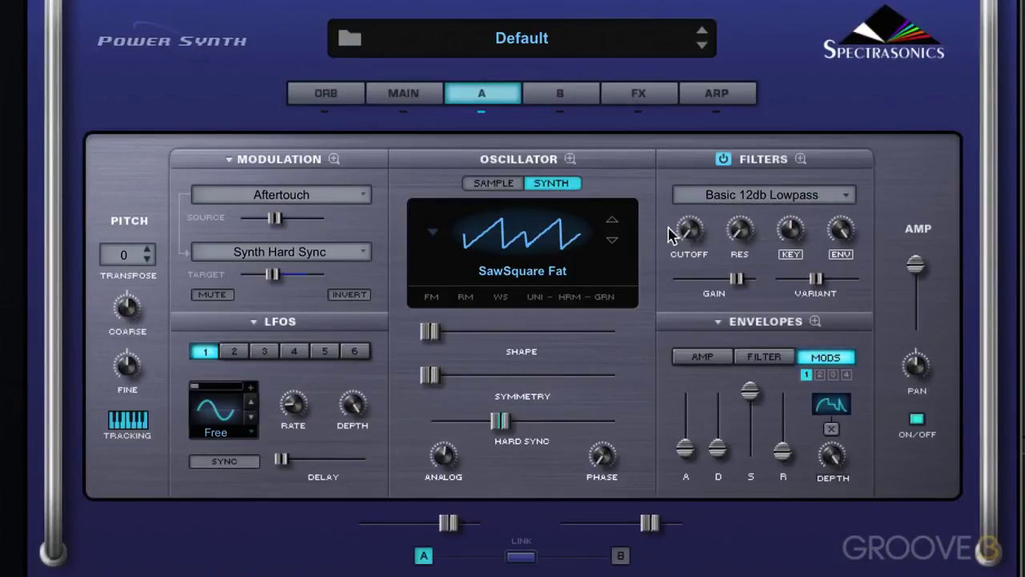
Create a new routing with Aftertouch as source and Filter > Cutoff as target
{"action": "left_click", "coordinate": [230, 162]}
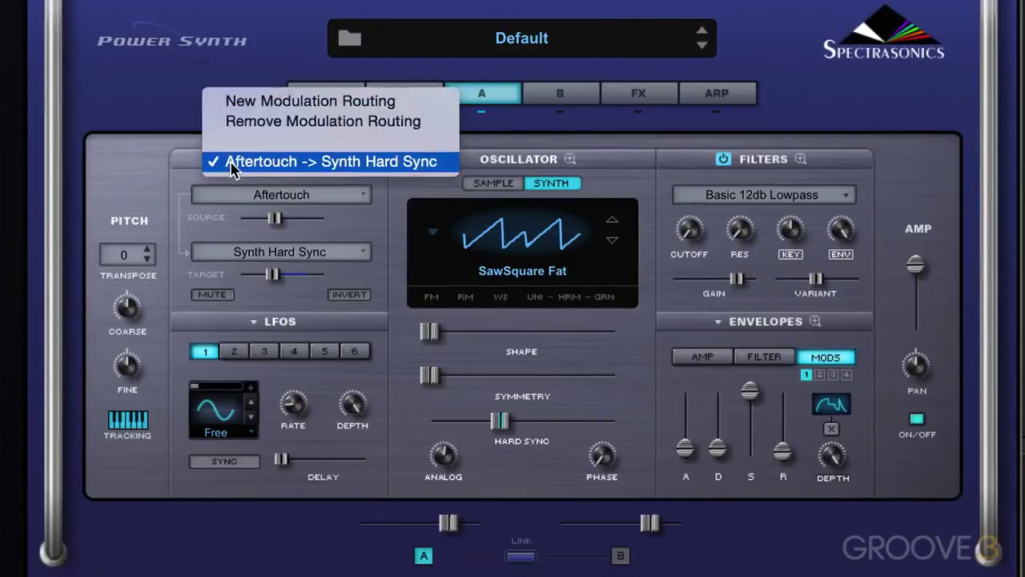
{"action": "left_click", "coordinate": [225, 106]}
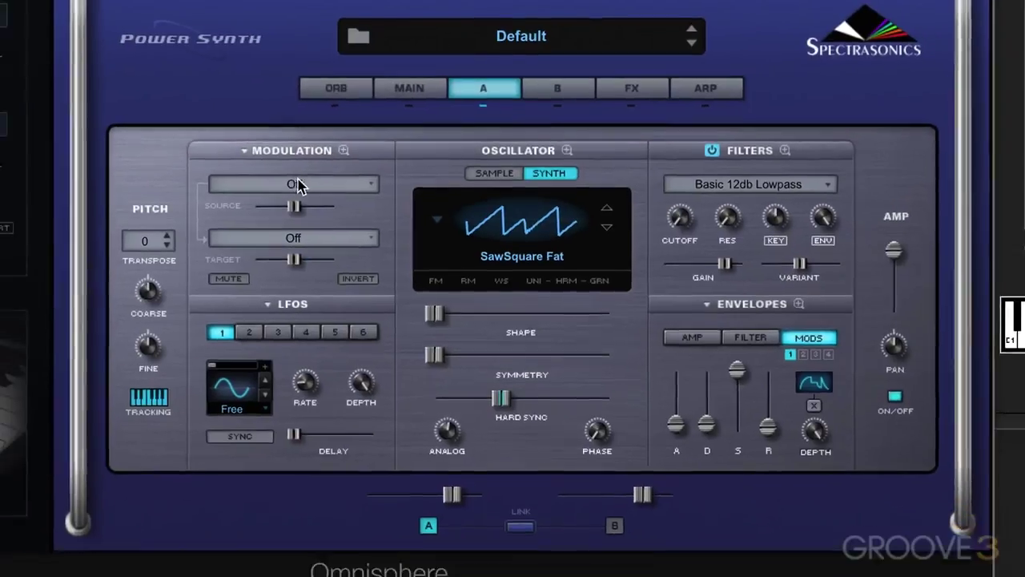
{"action": "left_click", "coordinate": [286, 197]}
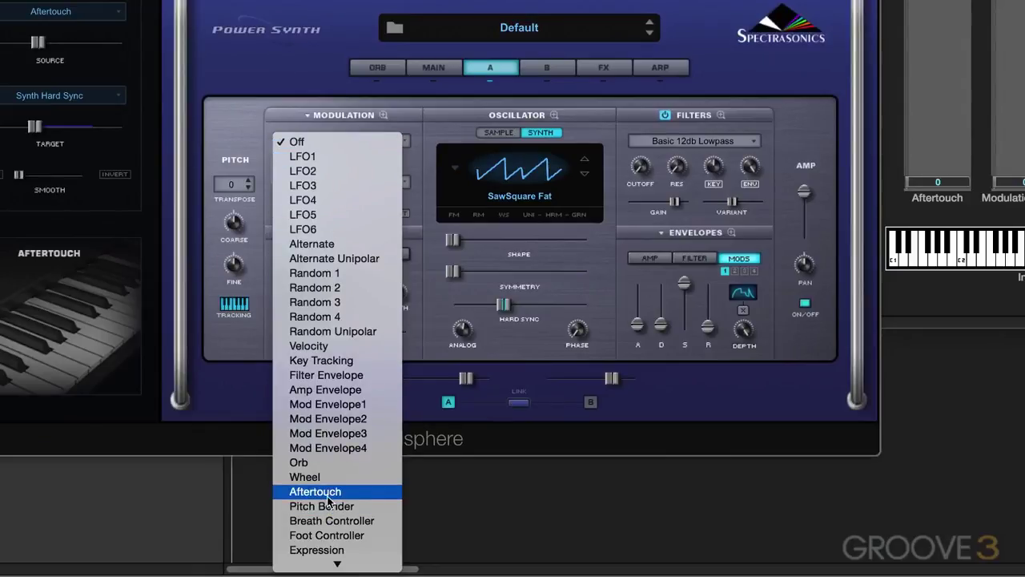
{"action": "left_click", "coordinate": [328, 493]}
{"action": "left_click", "coordinate": [349, 181]}
{"action": "mouse_move", "coordinate": [430, 214]}
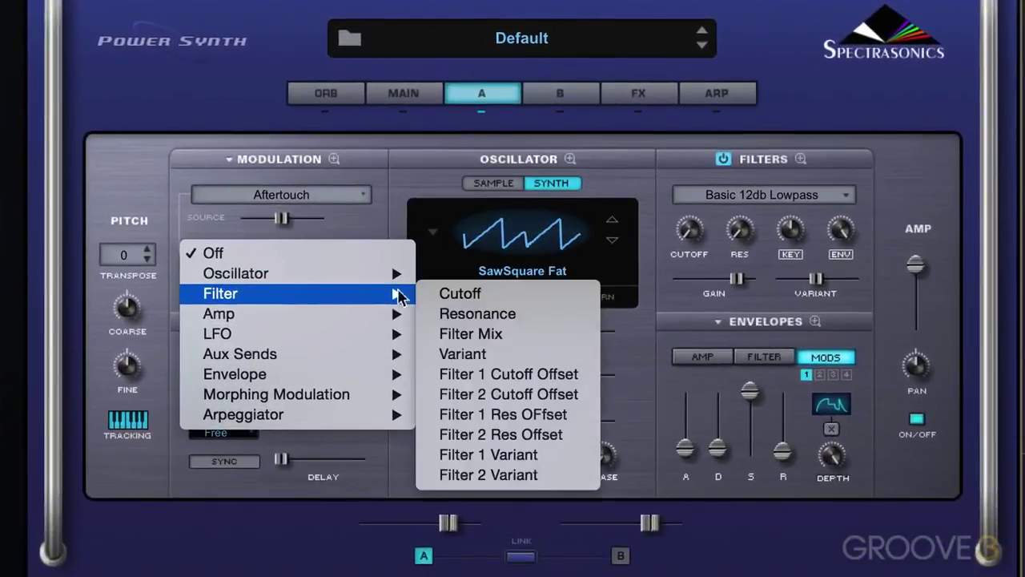
{"action": "left_click", "coordinate": [458, 293]}
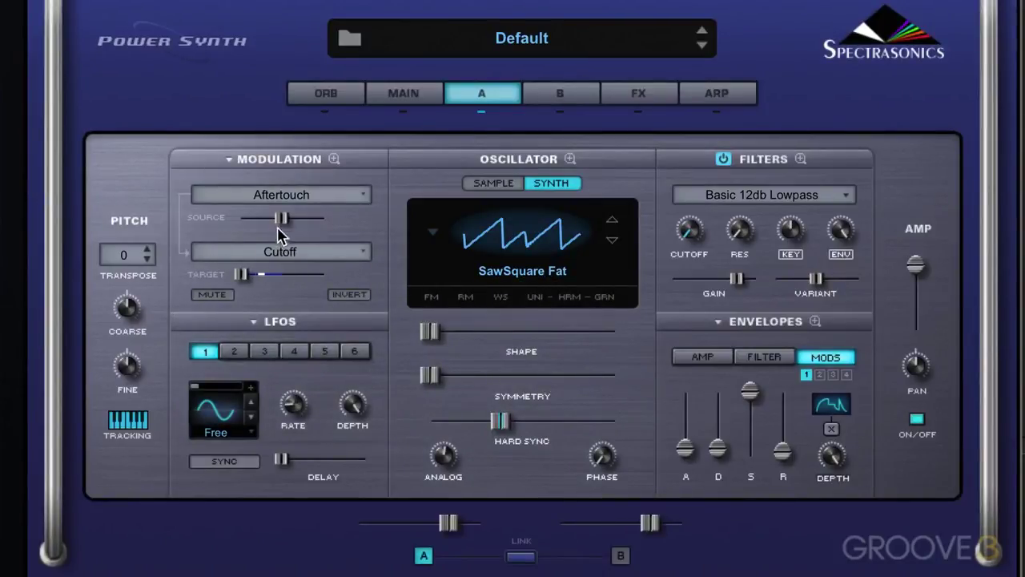
Zero the source amount, nudge cutoff depth up, set Cutoff to 0.056 kHz, and lower Hard Sync
{"action": "left_click_drag", "start_coordinate": [285, 222], "coordinate": [255, 240]}
{"action": "left_click_drag", "start_coordinate": [246, 278], "coordinate": [251, 277]}
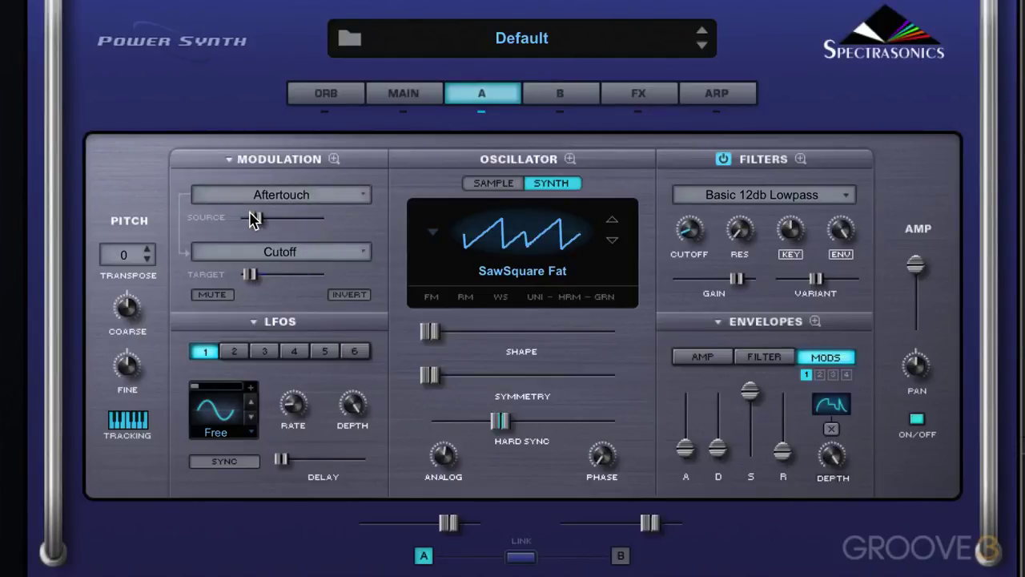
{"action": "left_click_drag", "start_coordinate": [250, 223], "coordinate": [238, 228]}
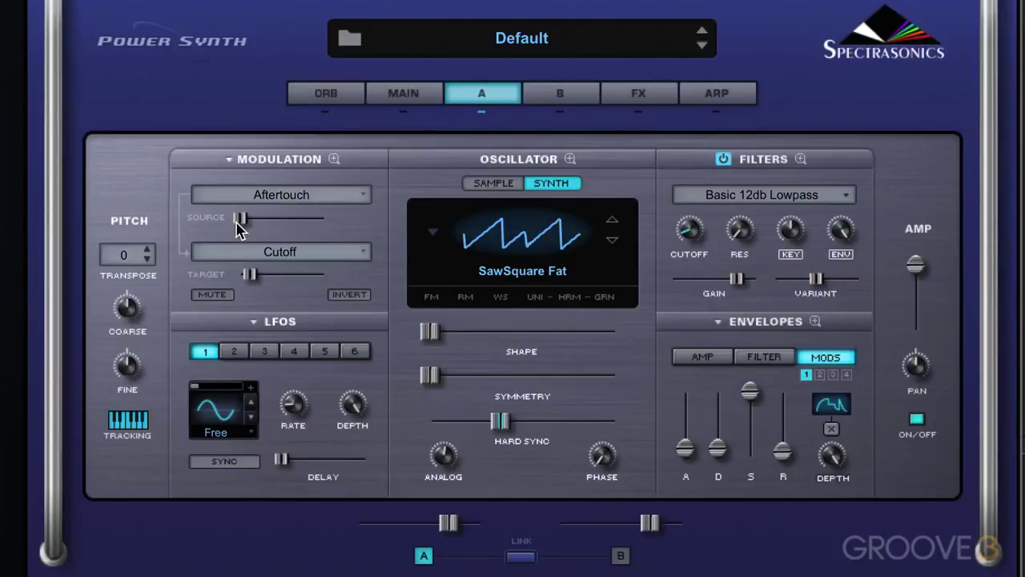
{"action": "left_click_drag", "start_coordinate": [685, 234], "coordinate": [682, 267]}
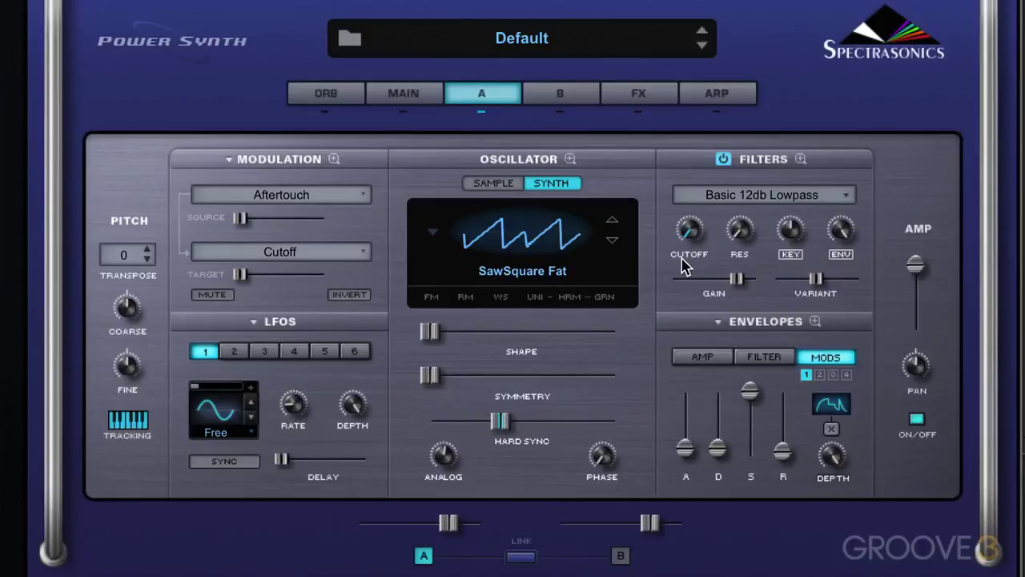
{"action": "mouse_move", "coordinate": [689, 232]}
{"action": "left_mouse_down"}
{"action": "mouse_move", "coordinate": [687, 219]}
{"action": "mouse_move", "coordinate": [680, 233]}
{"action": "left_mouse_up"}
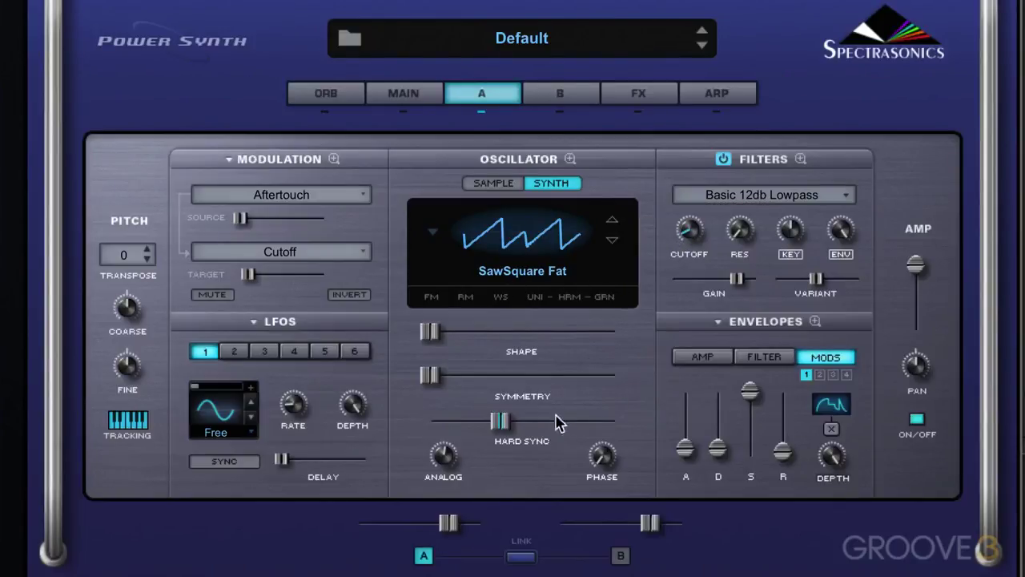
{"action": "left_click_drag", "start_coordinate": [498, 422], "coordinate": [476, 430]}
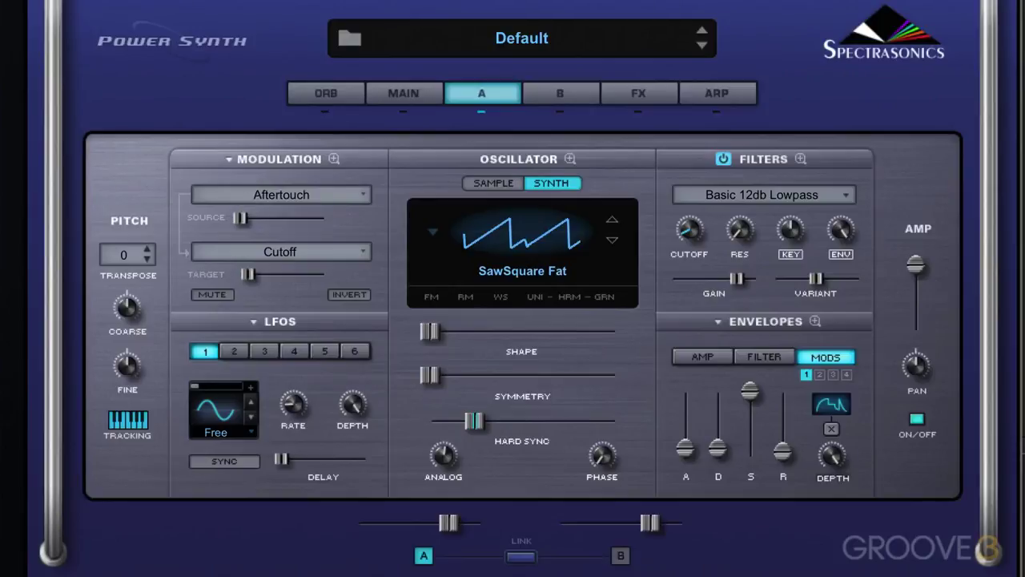
In the mod matrix, give routing 1 smoothing 0.200 and slightly higher amount and target depth
{"action": "left_click", "coordinate": [335, 159]}
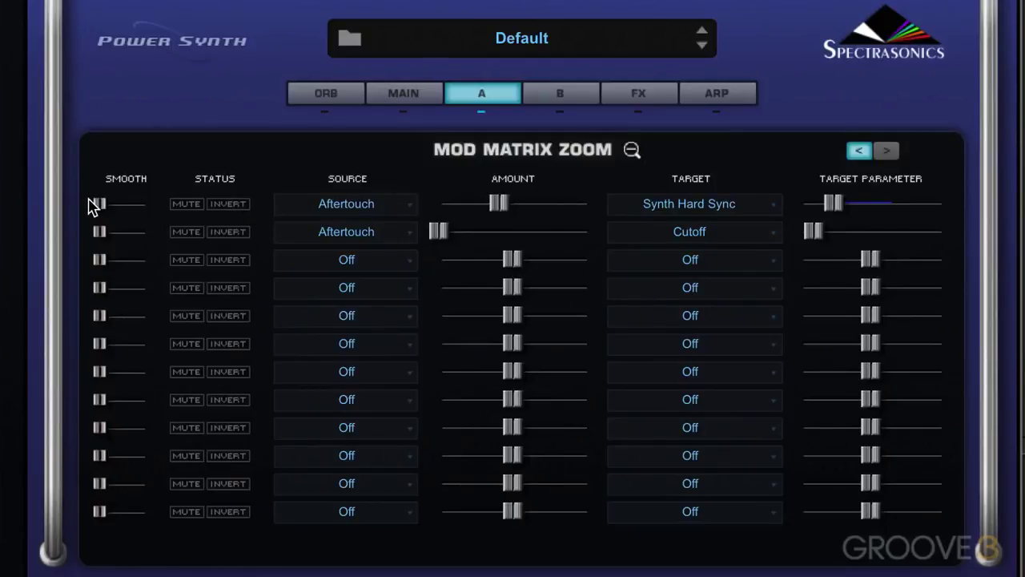
{"action": "left_click_drag", "start_coordinate": [96, 203], "coordinate": [129, 208]}
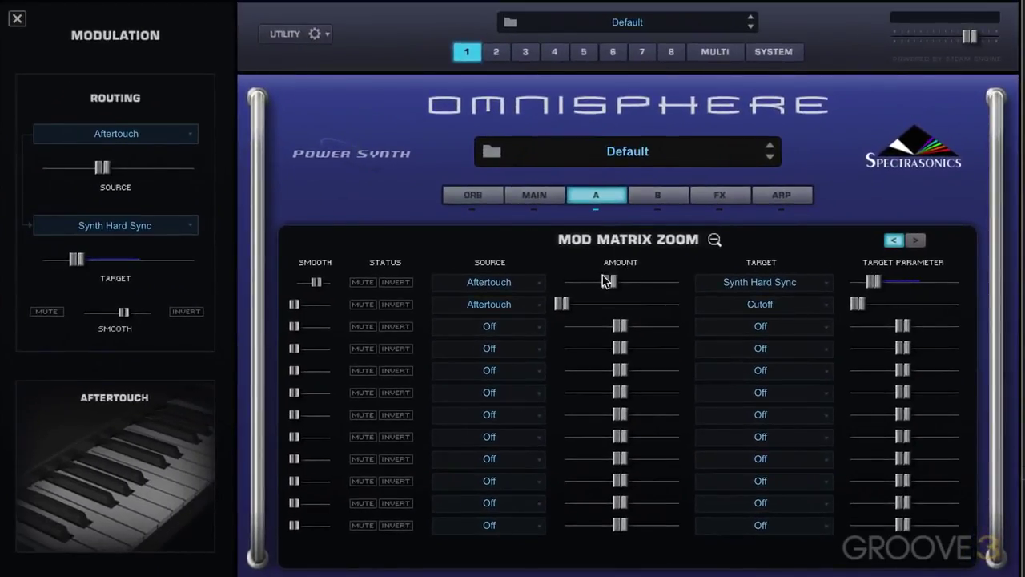
{"action": "left_click_drag", "start_coordinate": [608, 284], "coordinate": [614, 281]}
{"action": "mouse_move", "coordinate": [876, 282]}
{"action": "left_mouse_down"}
{"action": "mouse_move", "coordinate": [892, 282]}
{"action": "mouse_move", "coordinate": [882, 282]}
{"action": "left_mouse_up"}
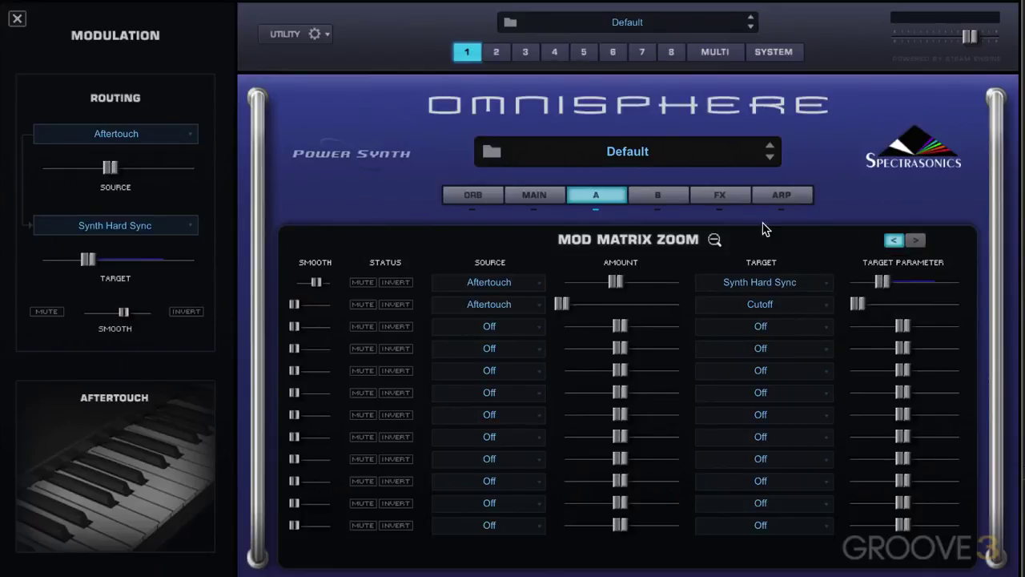
{"action": "left_click", "coordinate": [714, 240]}
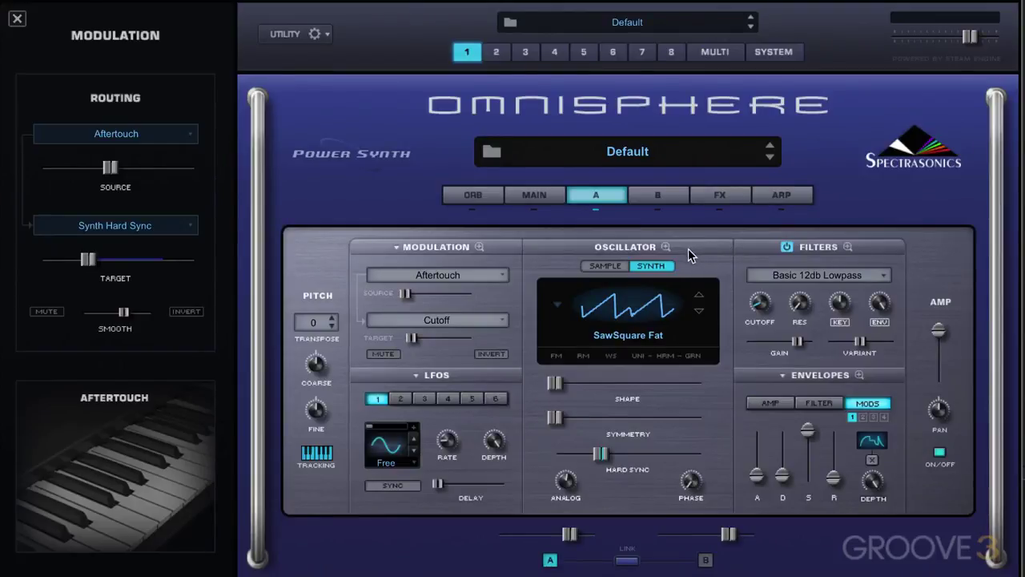